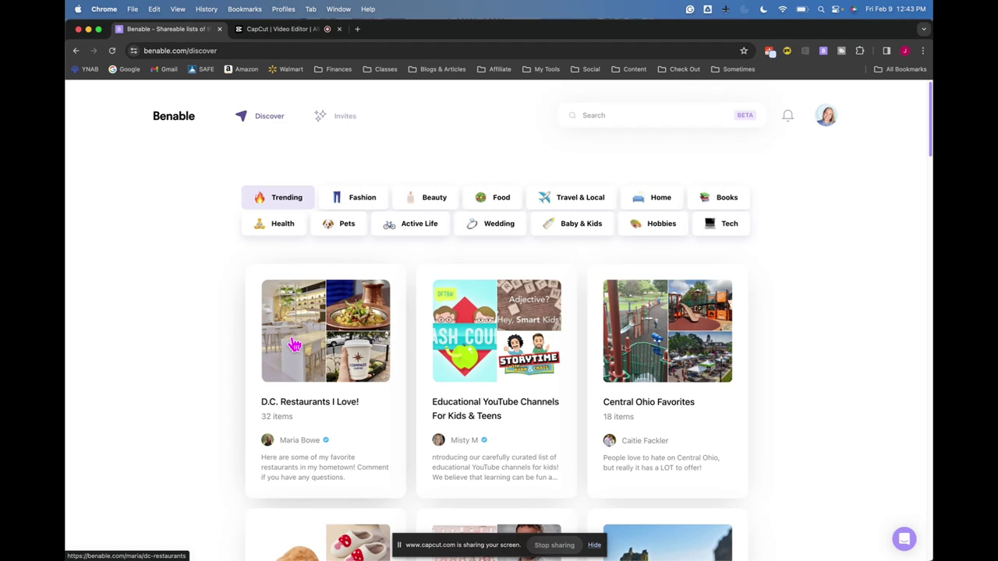
Open the account menu from the top-right avatar to get to My profile
left_click(827, 118)
left_click(787, 153)
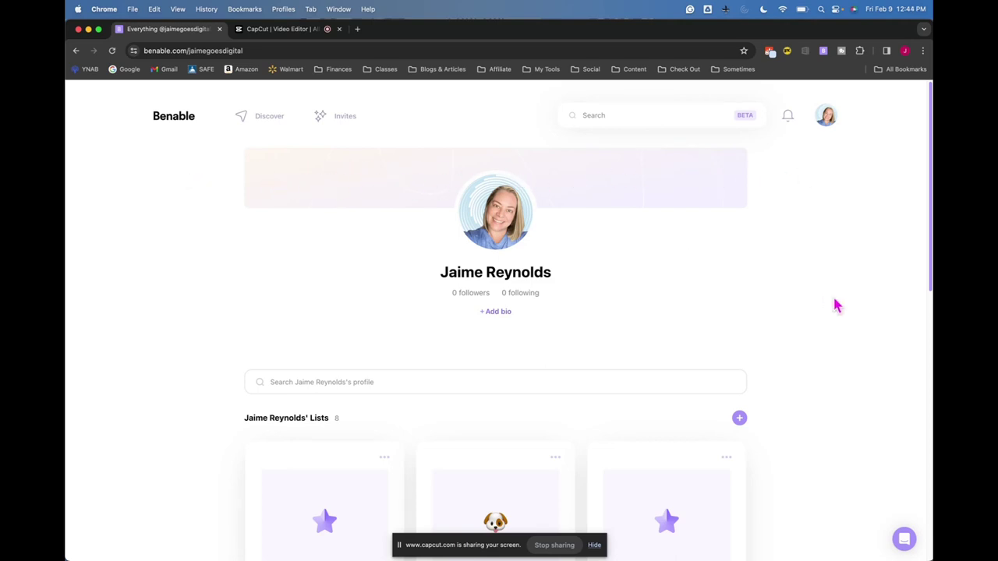
scroll(835, 305, "down", 3)
scroll(795, 396, "down", 3)
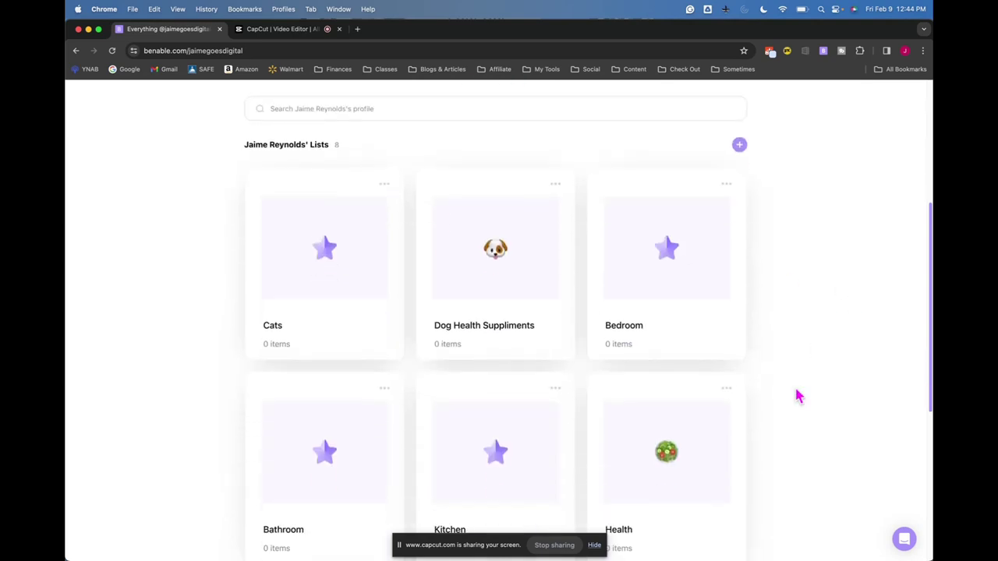
left_click(334, 286)
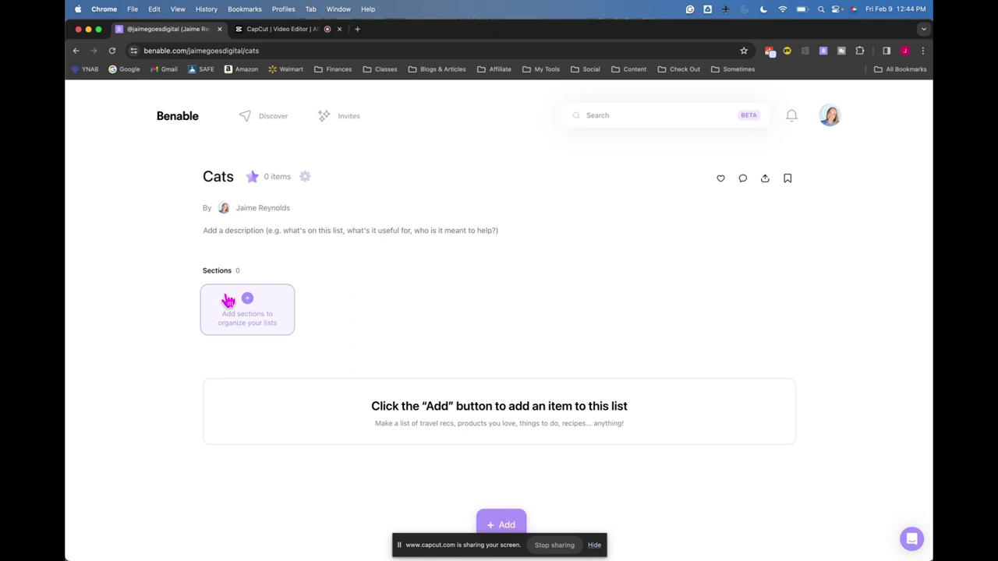
left_click(76, 51)
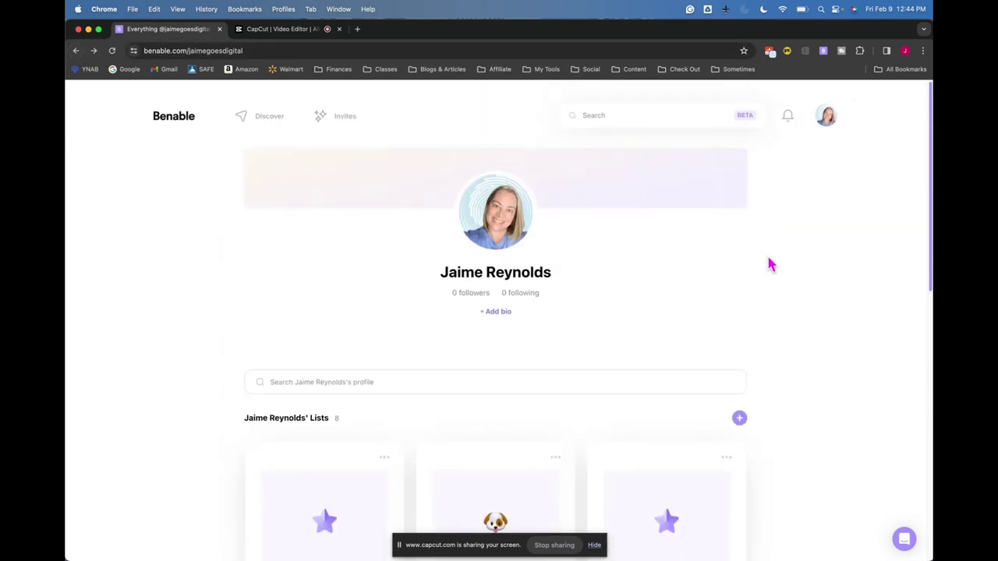
scroll(769, 265, "down", 5)
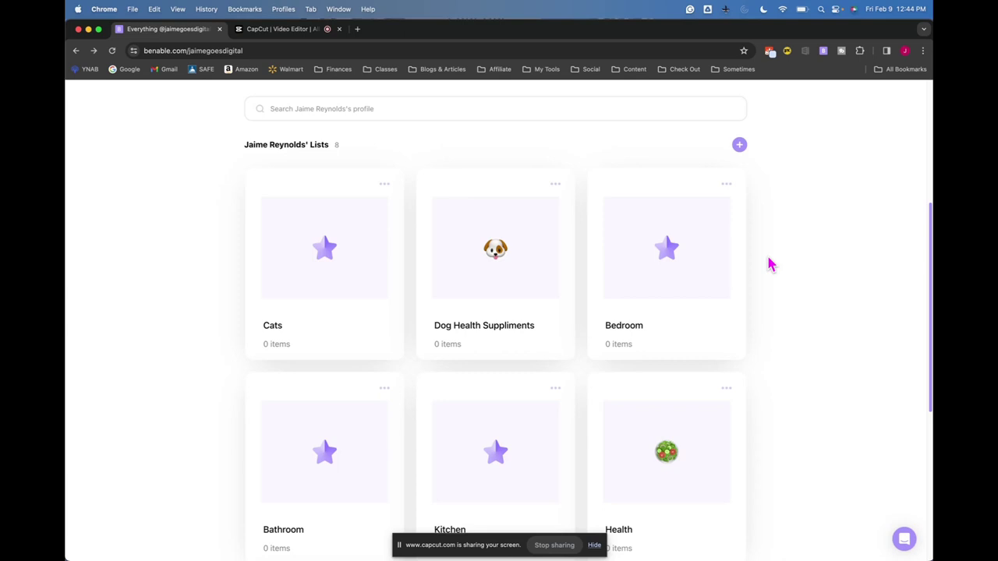
scroll(770, 265, "up", 5)
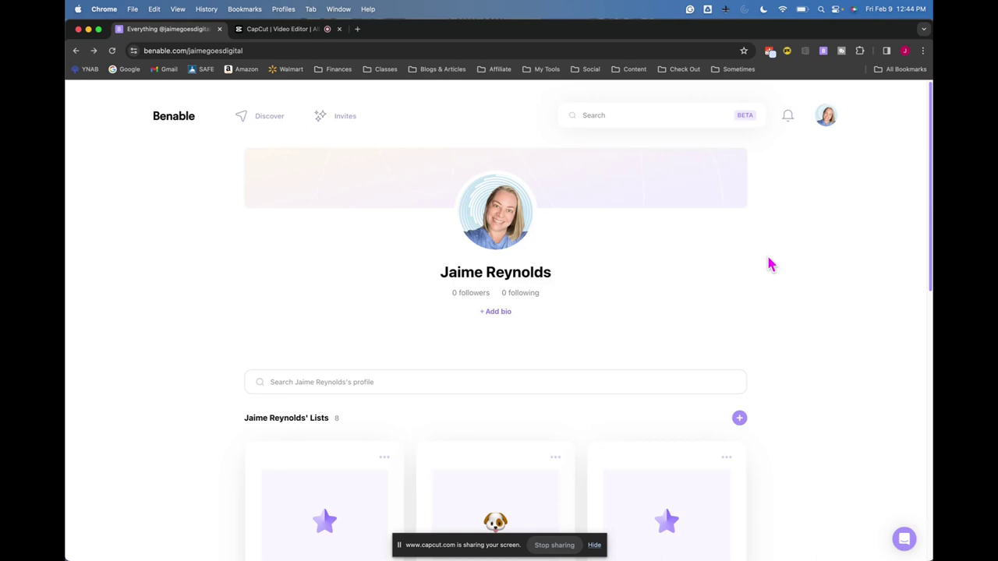
left_click(273, 120)
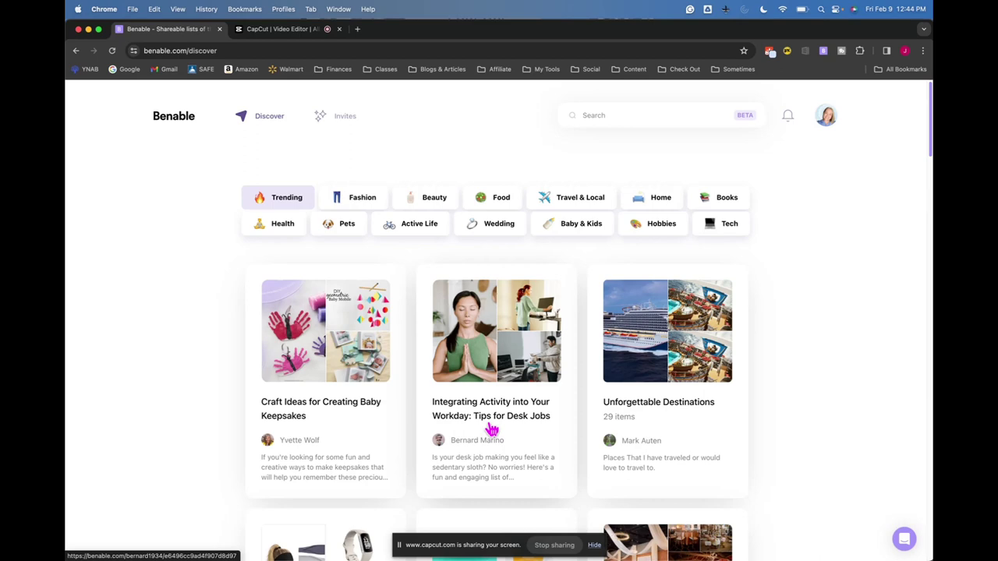
scroll(586, 395, "down", 3)
scroll(653, 423, "down", 5)
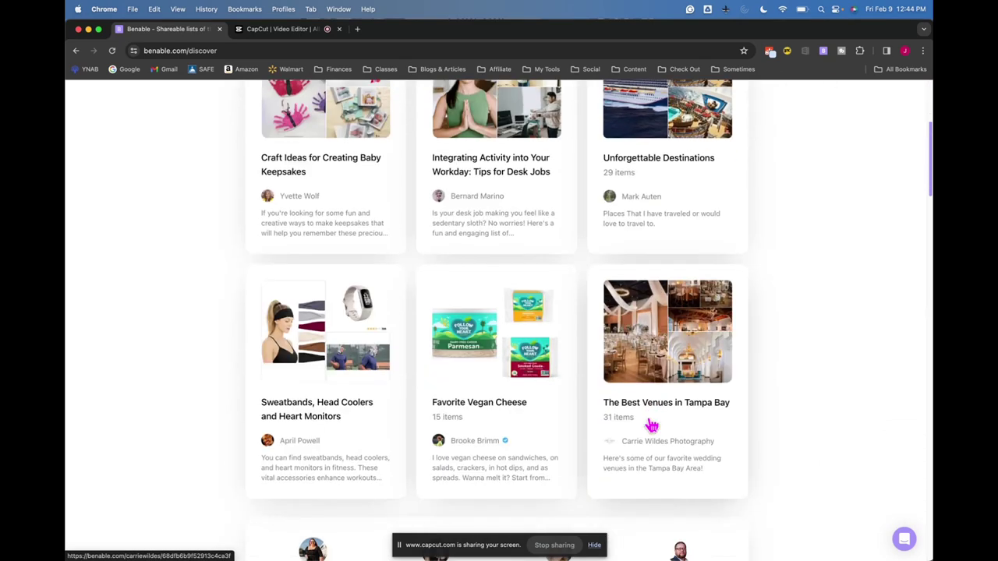
scroll(652, 426, "down", 10)
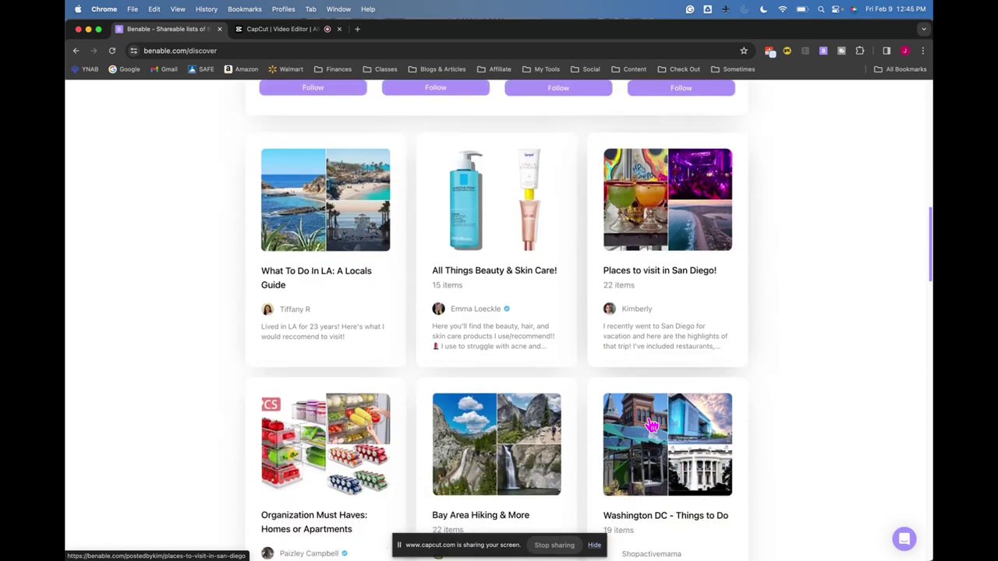
scroll(546, 423, "down", 3)
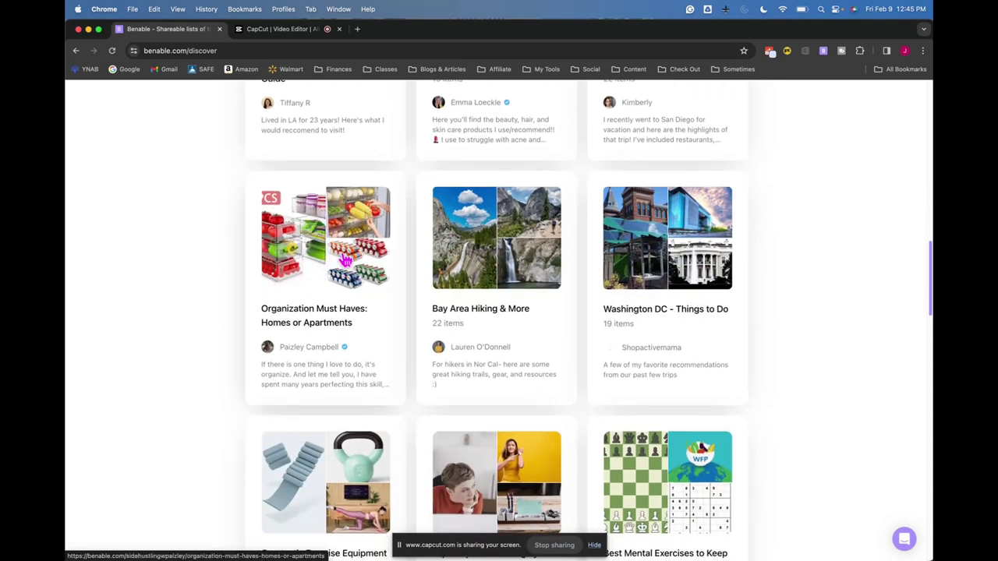
left_click(346, 261)
scroll(345, 261, "down", 5)
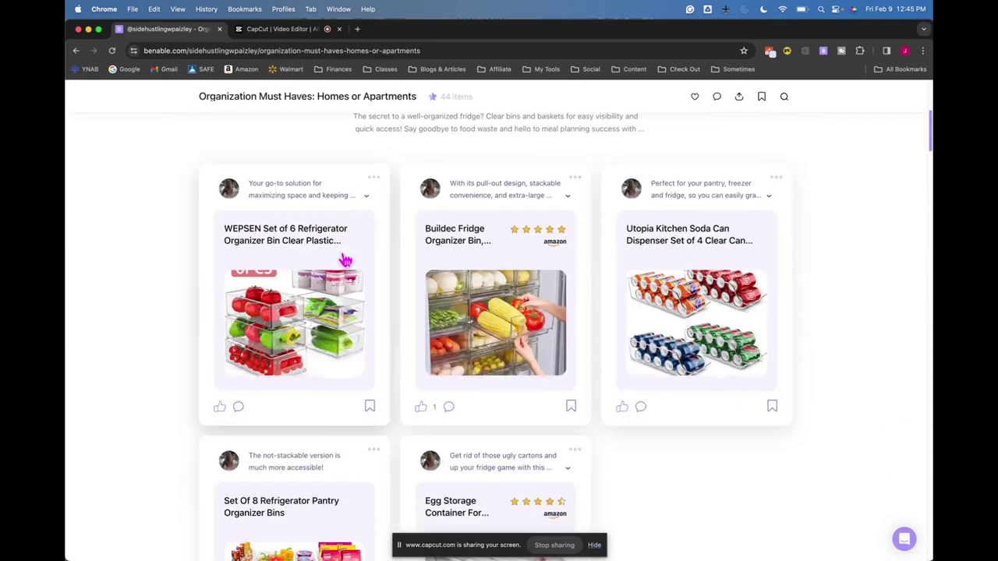
left_click(504, 275)
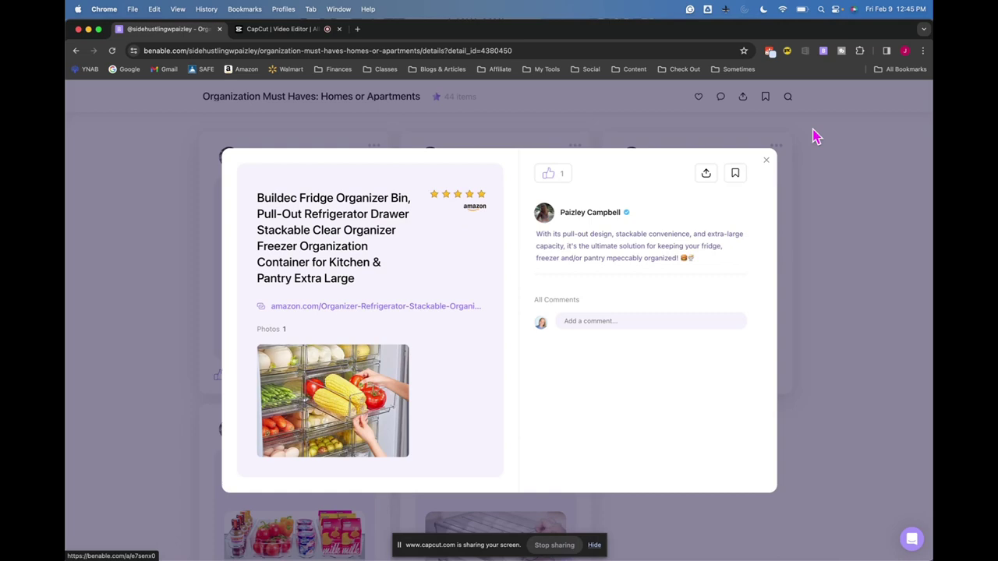
left_click(767, 161)
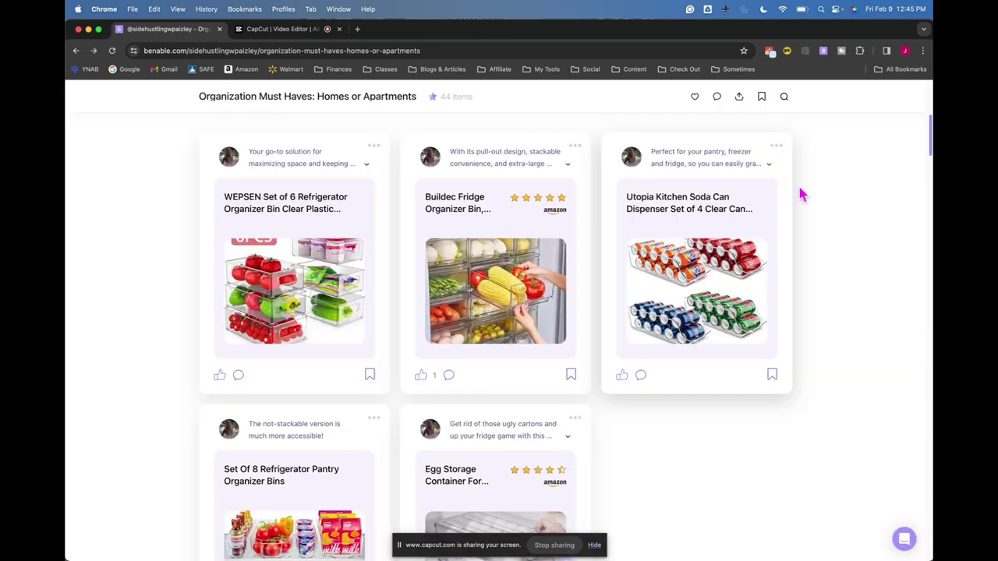
scroll(829, 258, "up", 5)
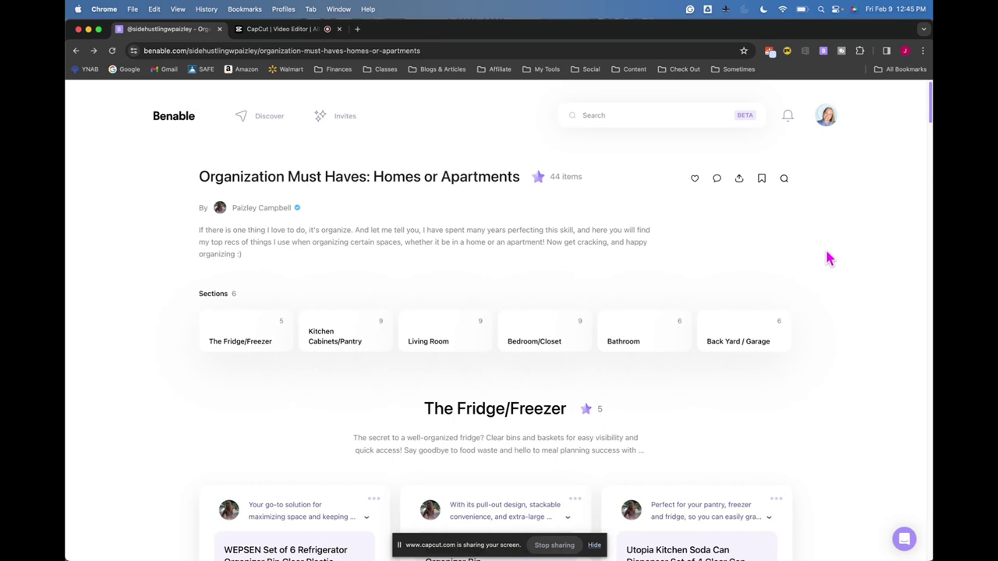
left_click(831, 128)
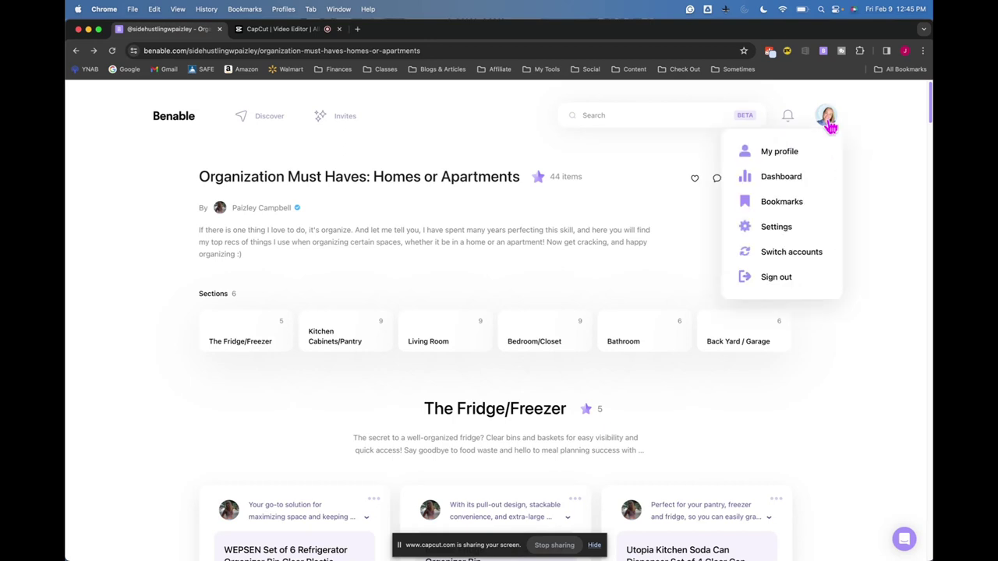
left_click(782, 151)
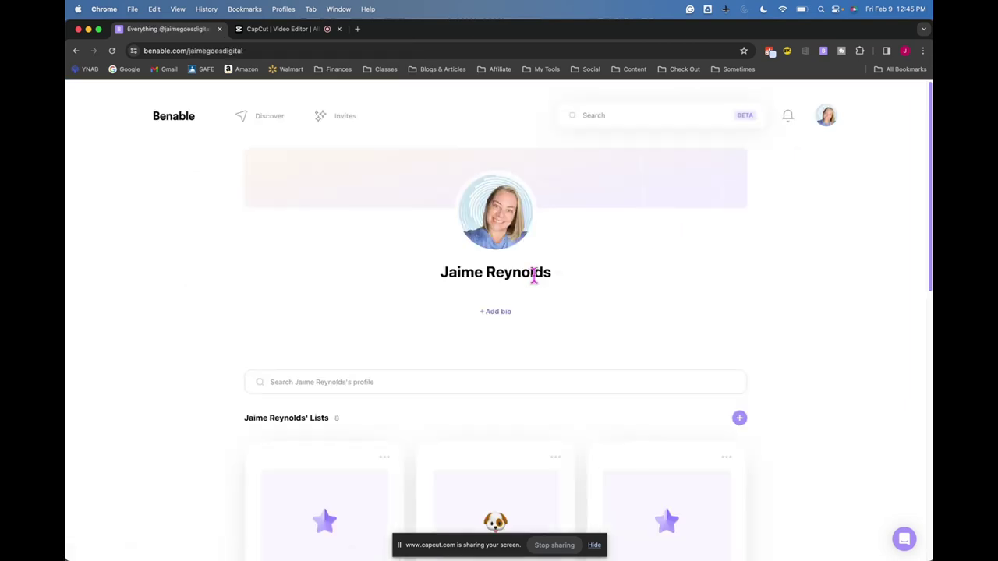
scroll(663, 296, "down", 1)
scroll(788, 328, "down", 3)
scroll(788, 327, "up", 5)
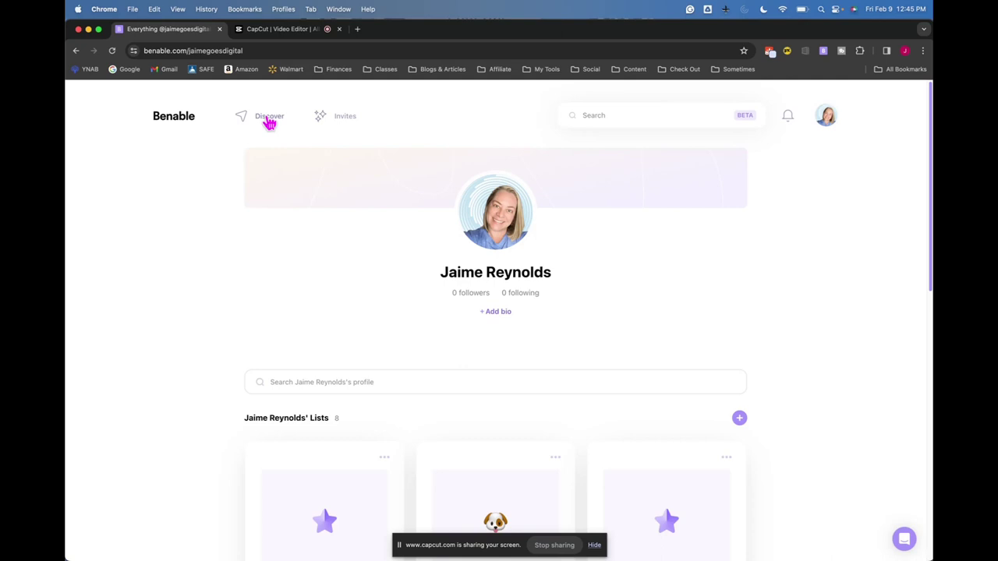
left_click(270, 118)
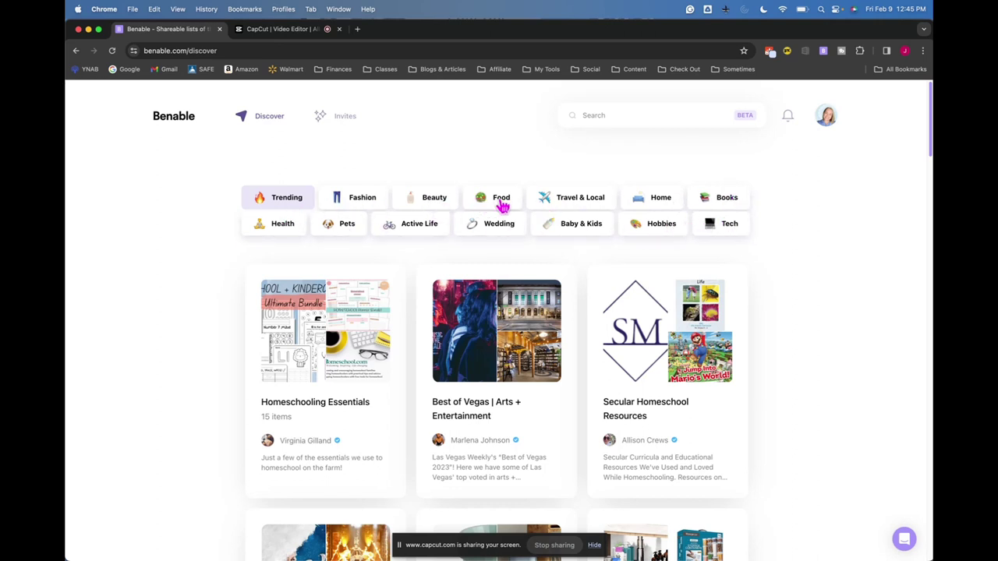
left_click(828, 116)
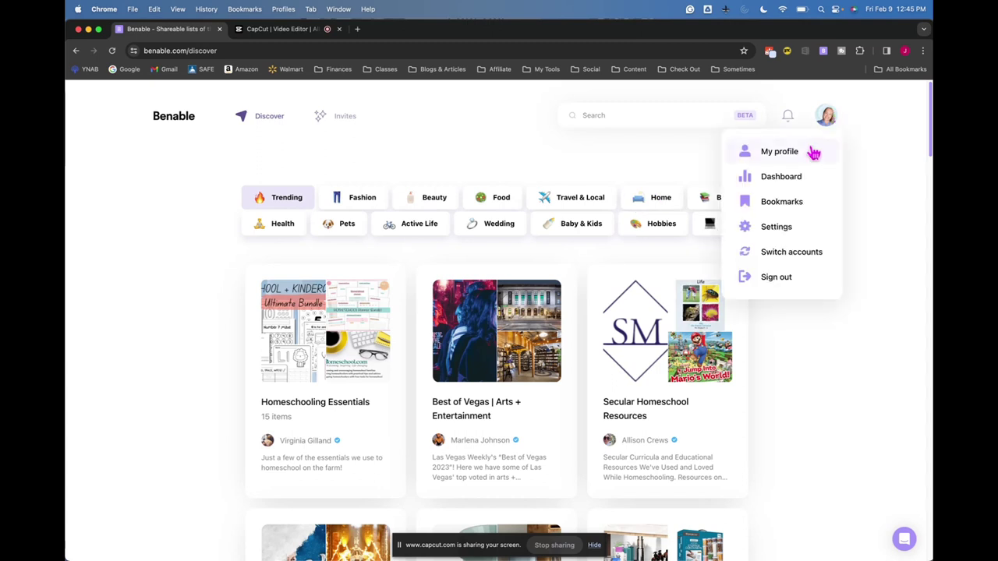
left_click(800, 158)
scroll(889, 249, "down", 5)
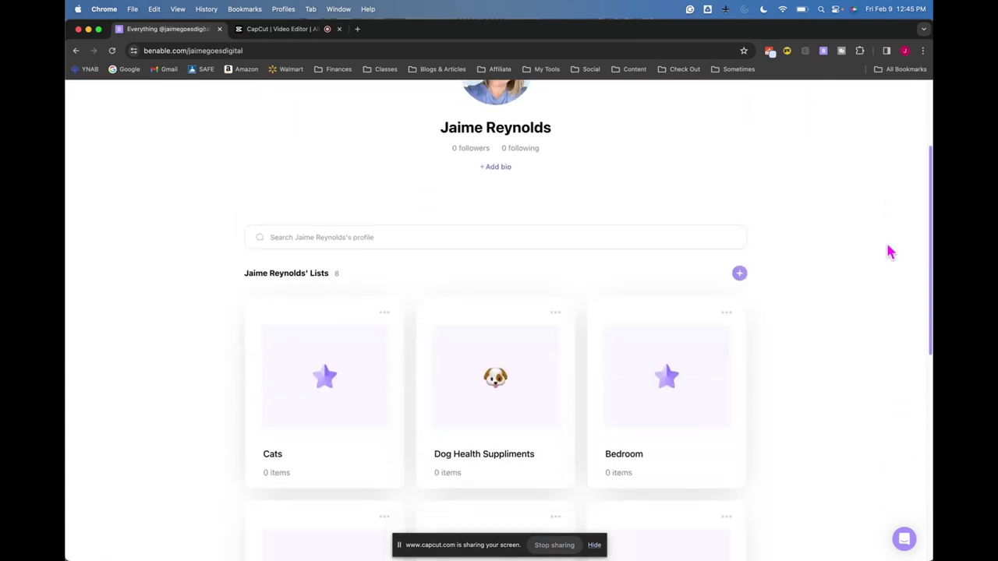
scroll(296, 295, "down", 3)
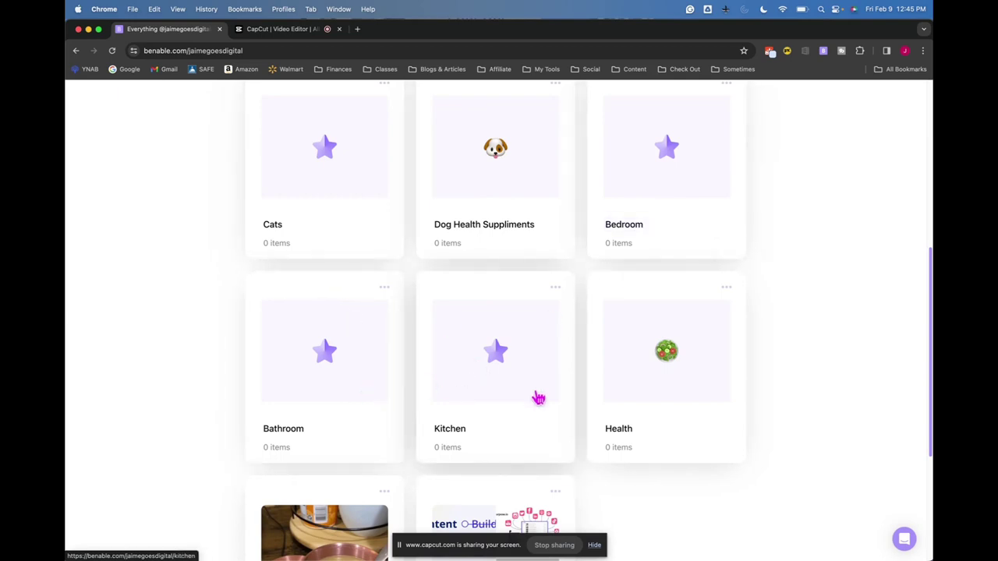
scroll(539, 399, "up", 1)
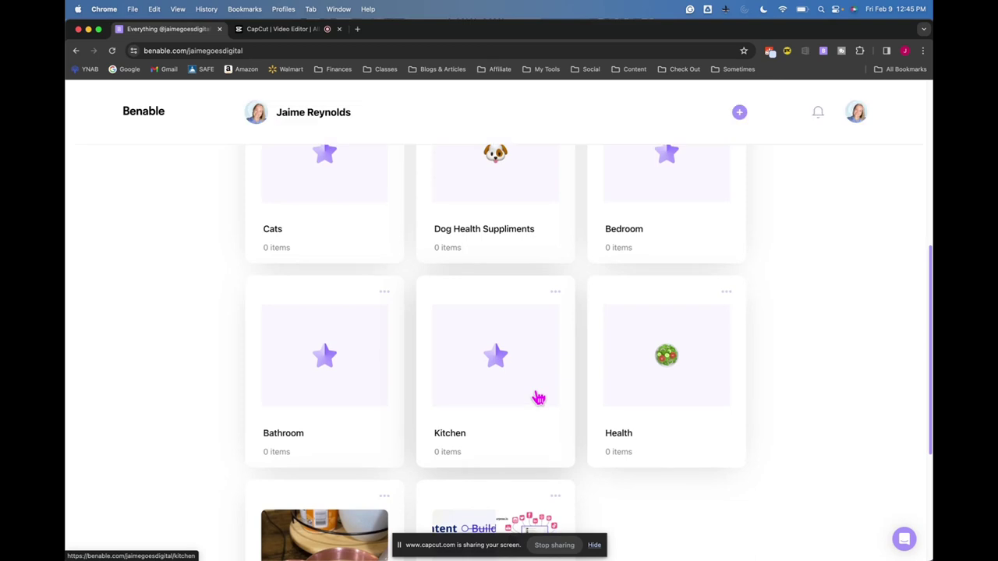
scroll(539, 399, "up", 1)
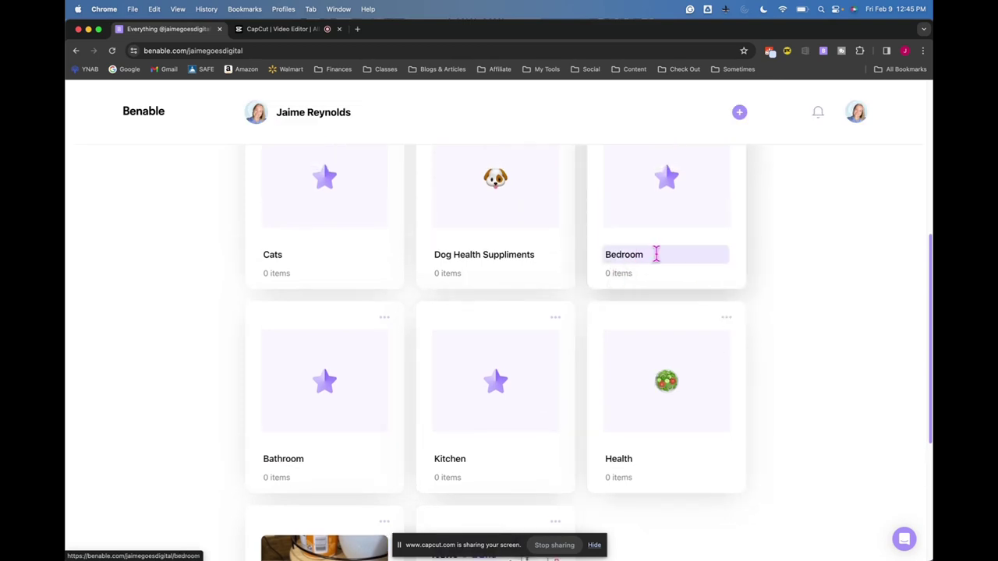
scroll(657, 260, "up", 5)
scroll(657, 260, "down", 3)
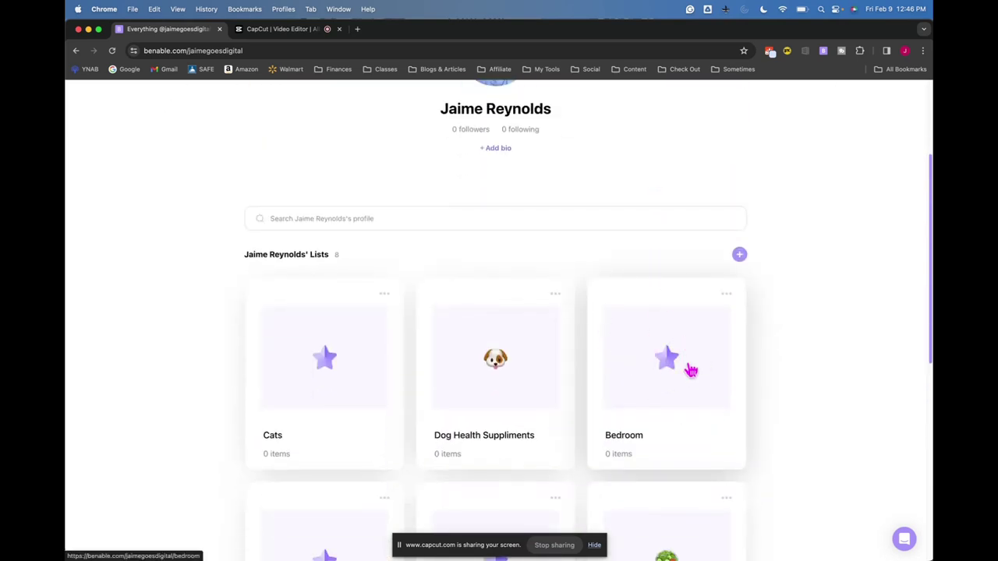
scroll(691, 371, "up", 1)
scroll(691, 371, "up", 3)
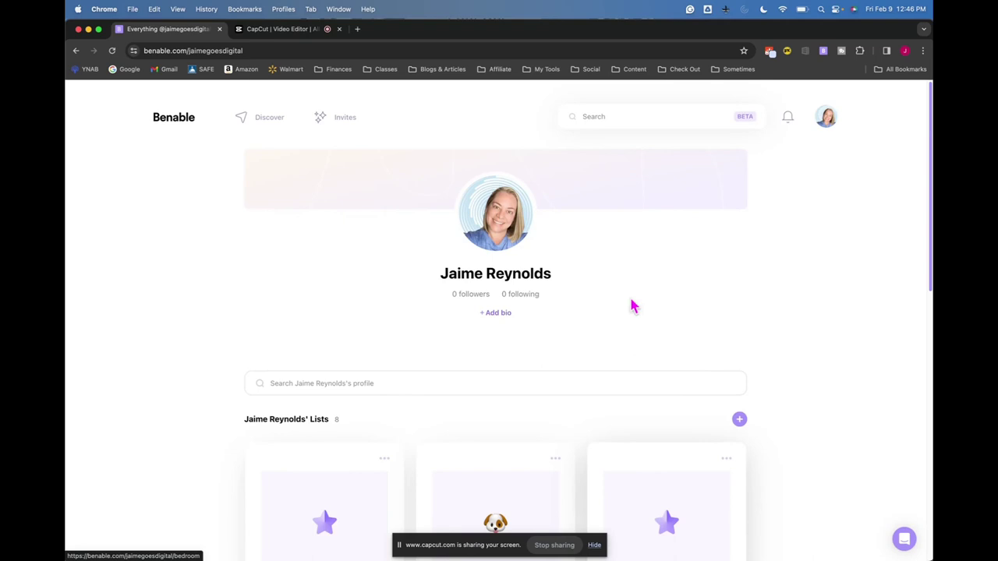
left_click(257, 122)
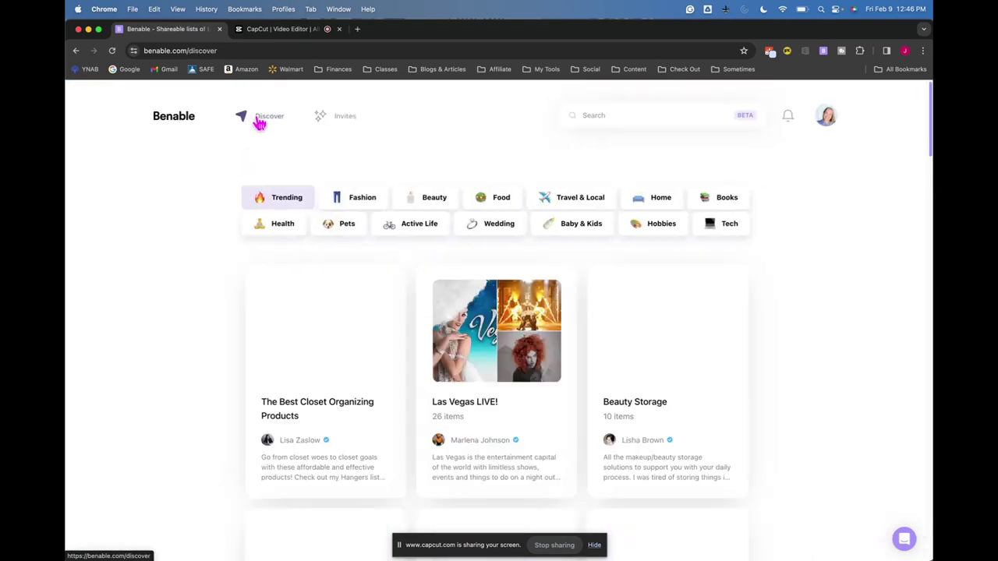
scroll(815, 417, "down", 4)
scroll(815, 417, "down", 3)
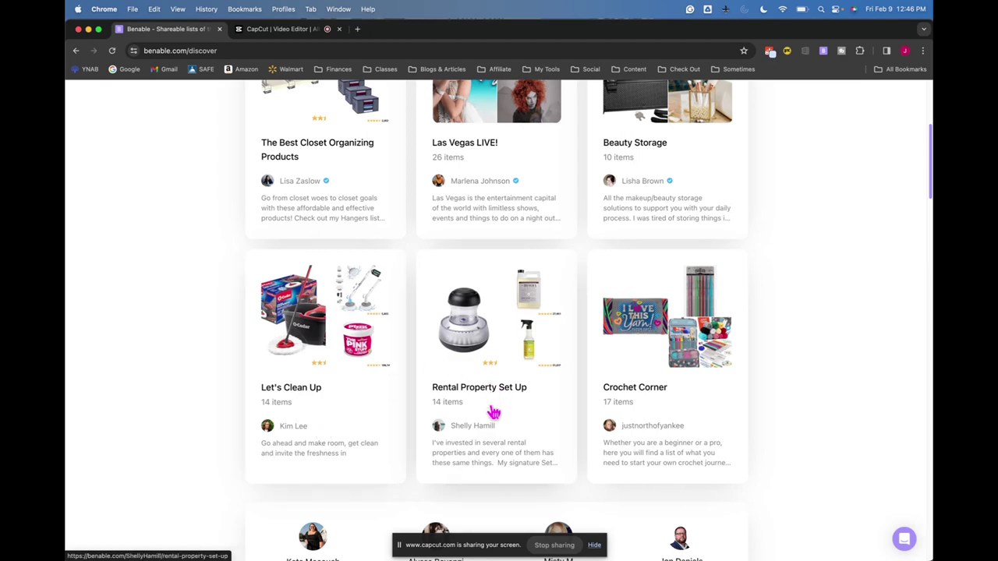
scroll(839, 427, "down", 7)
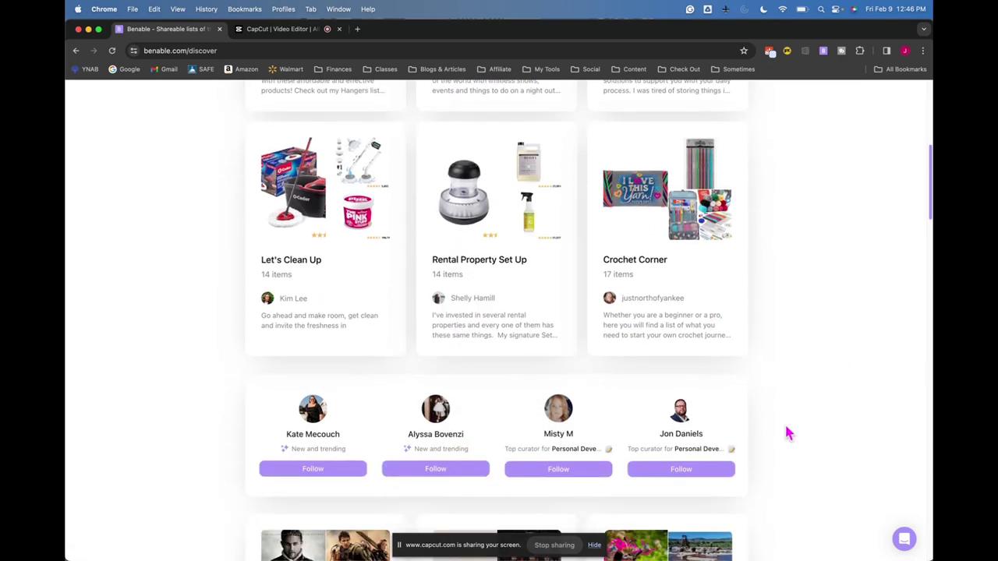
scroll(786, 432, "up", 15)
left_click(826, 117)
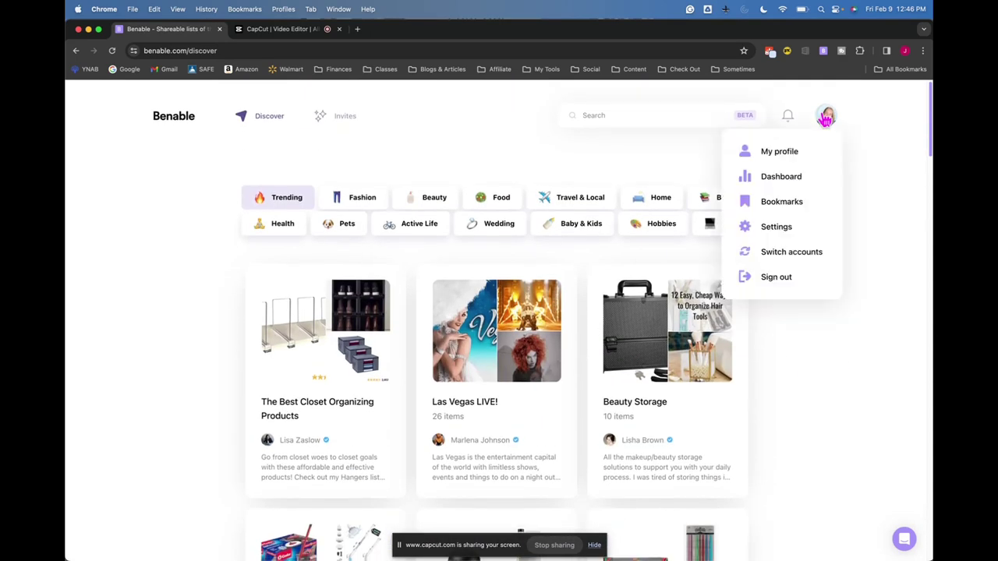
left_click(790, 158)
scroll(803, 392, "down", 9)
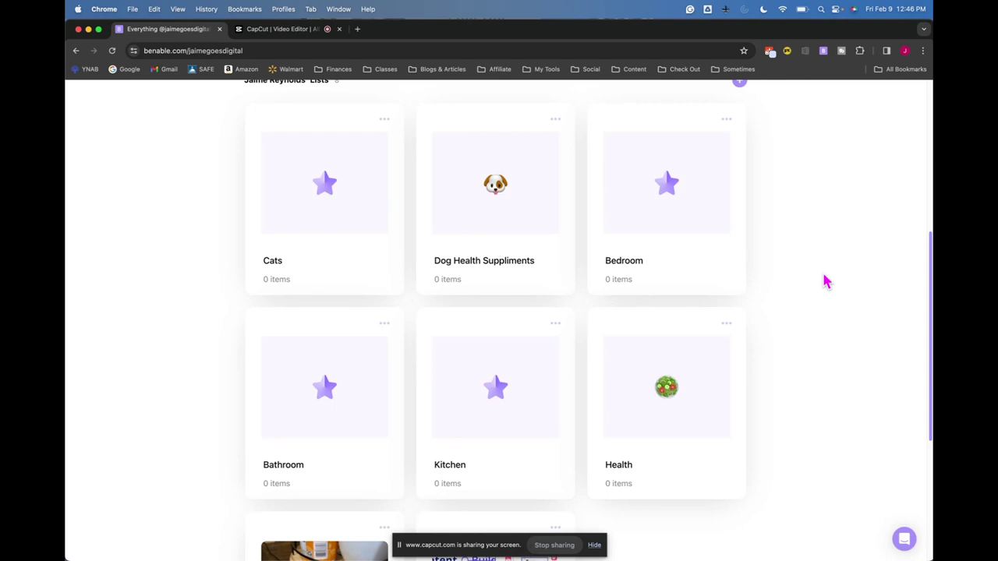
scroll(825, 283, "down", 2)
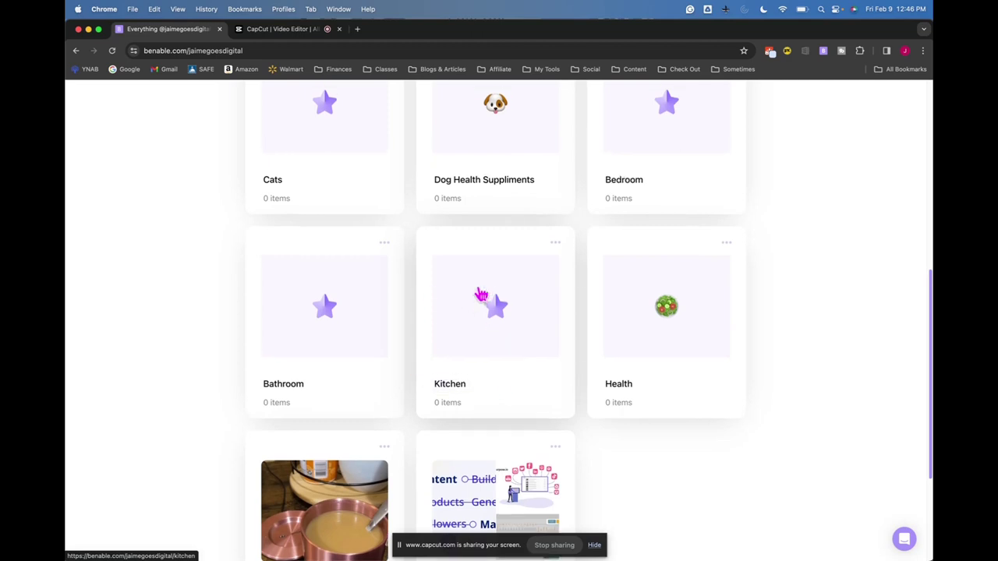
scroll(479, 292, "up", 4)
scroll(523, 411, "down", 2)
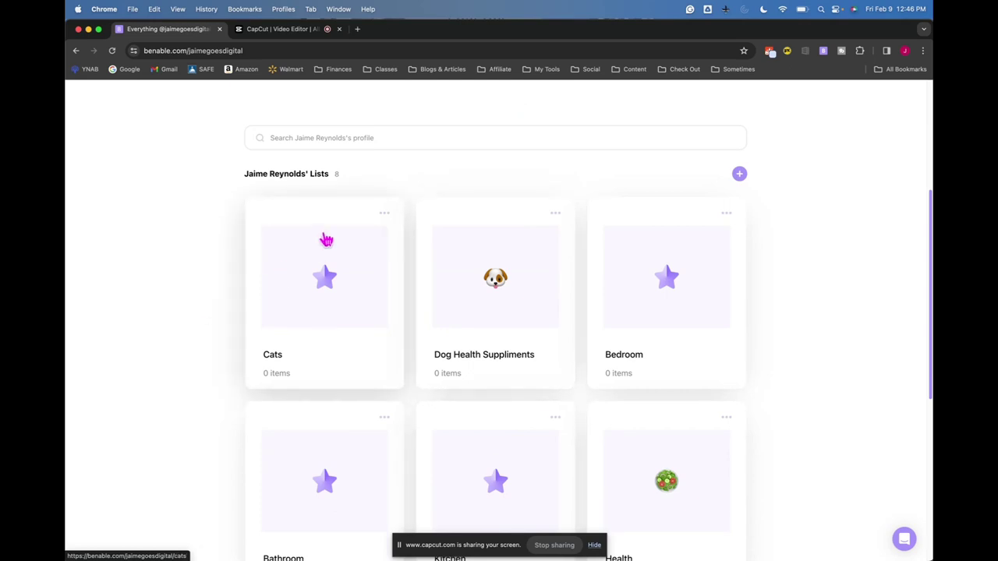
Open the Cats list, then return to your own profile page
left_click(363, 282)
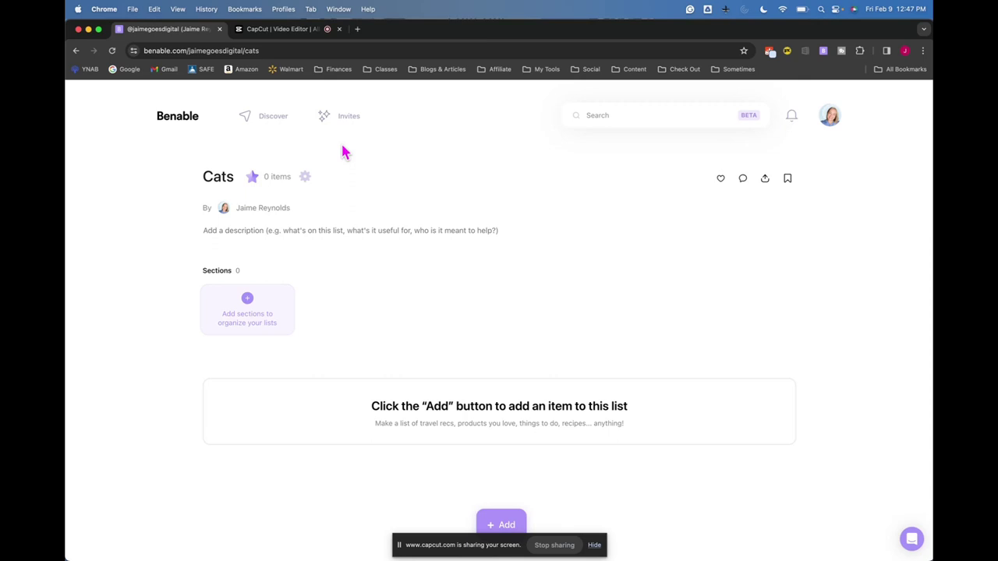
left_click(827, 117)
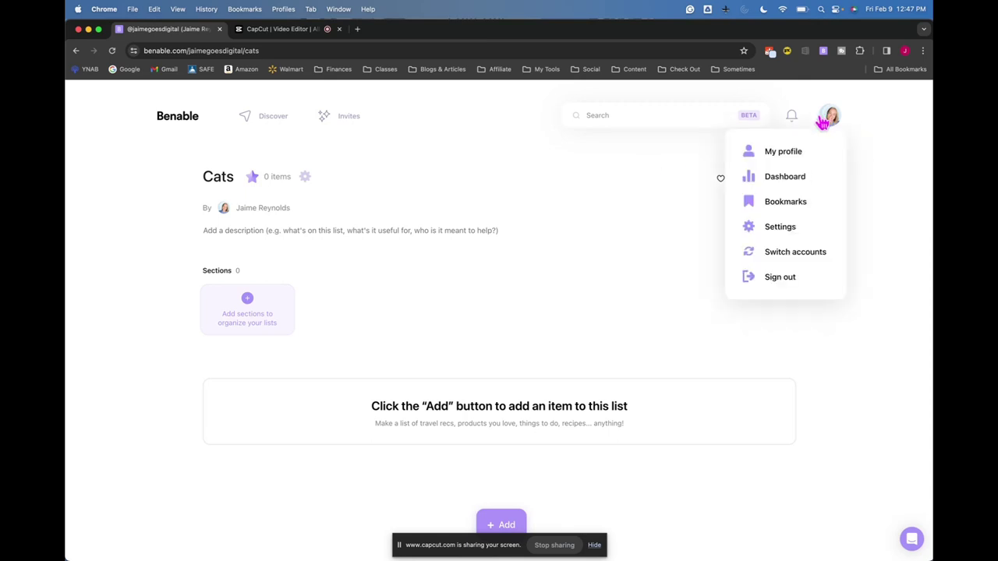
left_click(781, 151)
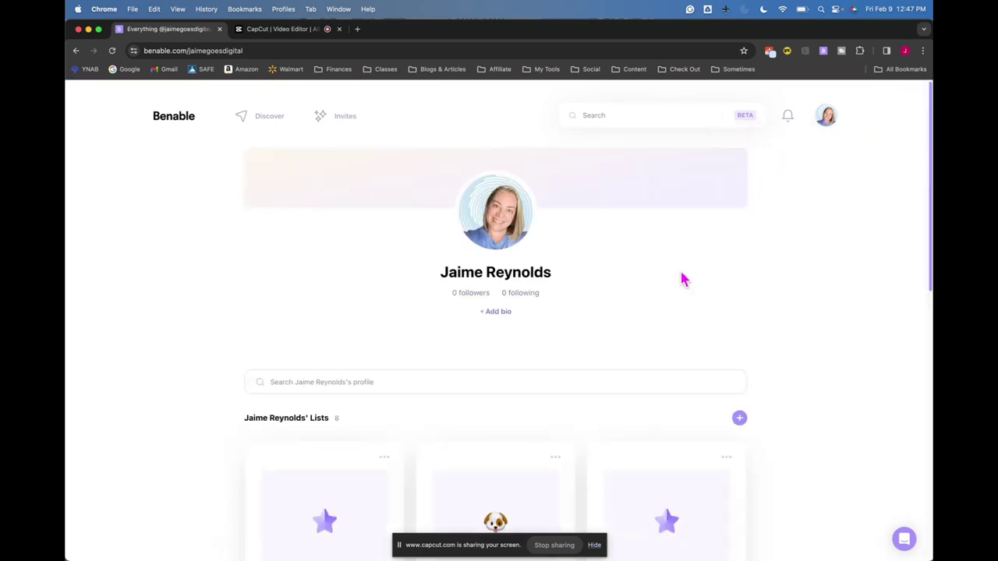
scroll(684, 278, "down", 4)
scroll(684, 278, "down", 4)
scroll(684, 281, "up", 8)
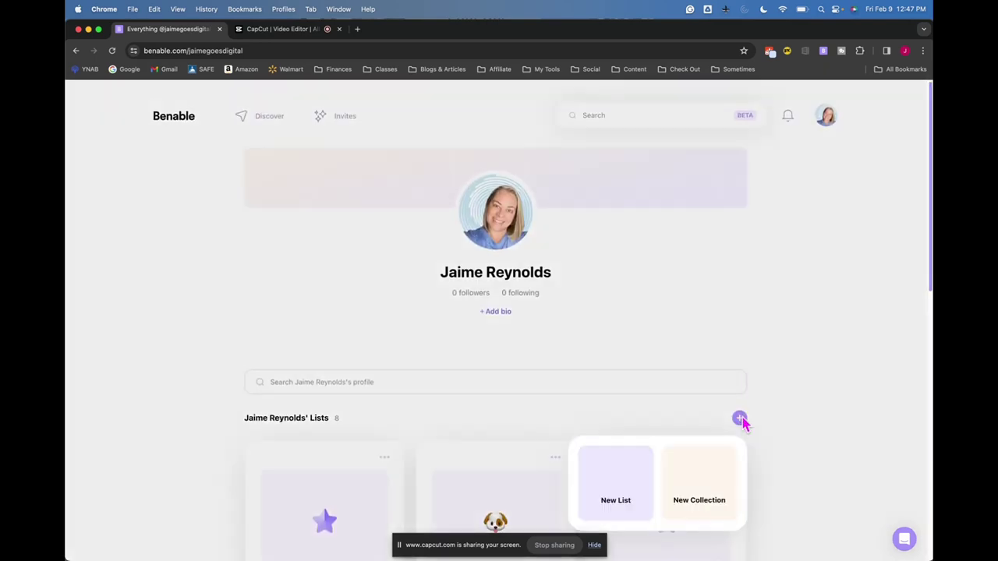
Create a new list named 'Coastal Bedroom Decor'
left_click(615, 479)
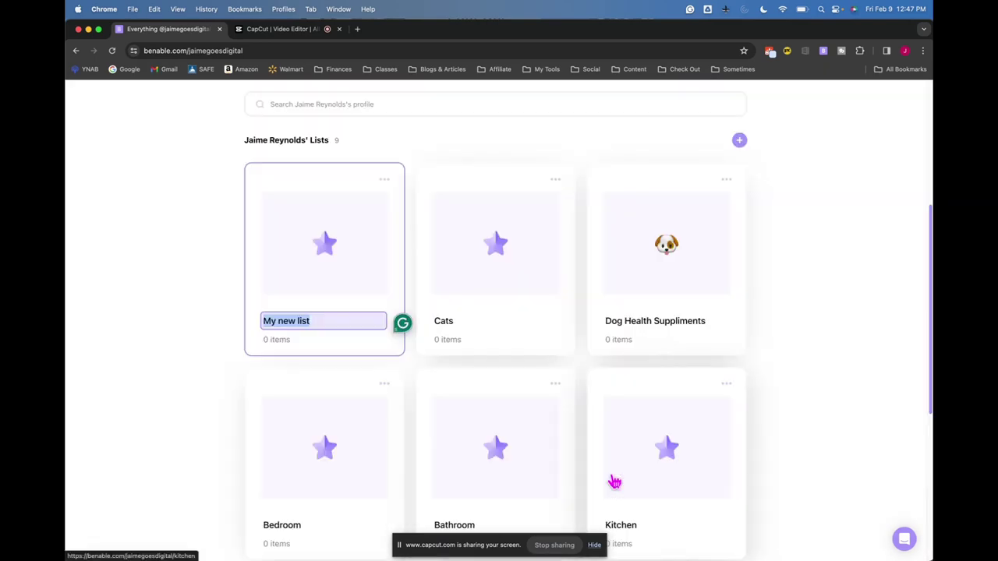
type("Coasta")
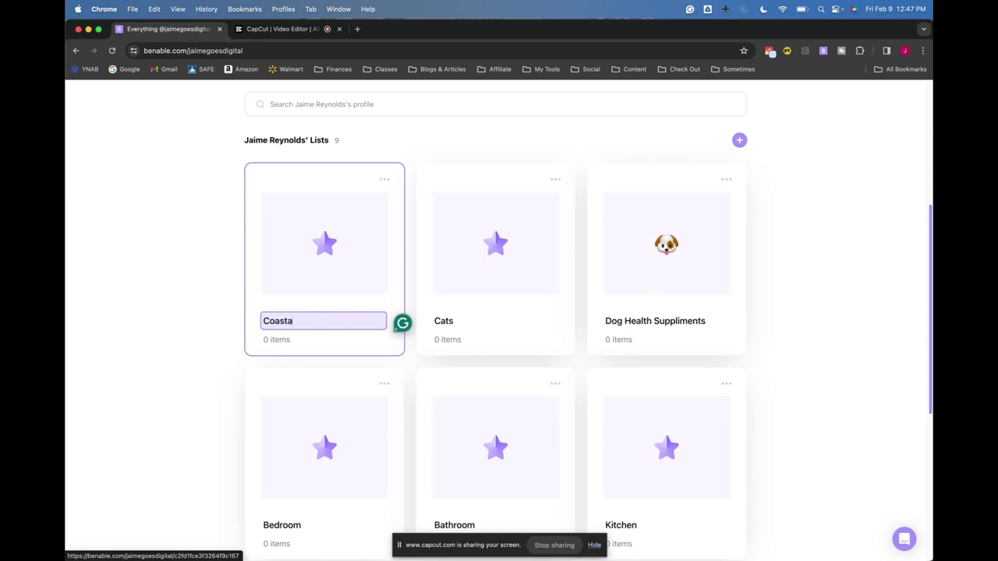
type("l Bedroom Decor")
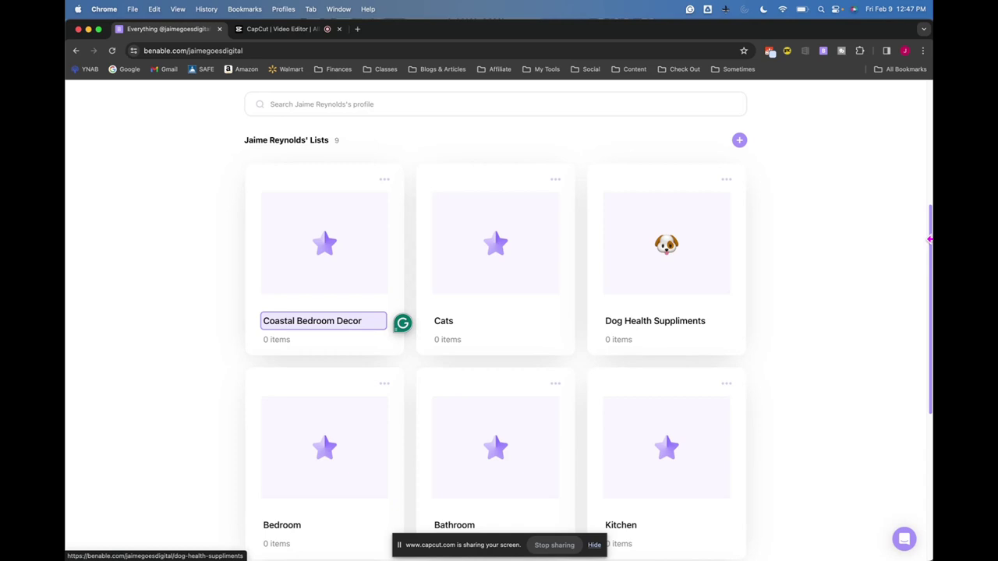
left_click(827, 274)
Open Coastal Bedroom Decor and describe it as 'Blue and gray ocean-inspired bedroom decorations'
left_click(346, 272)
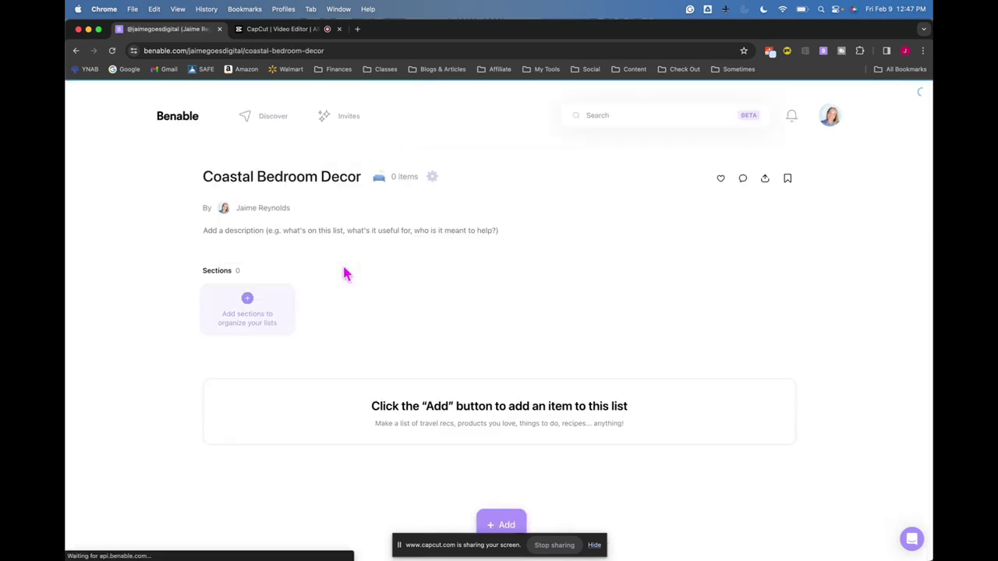
left_click(362, 233)
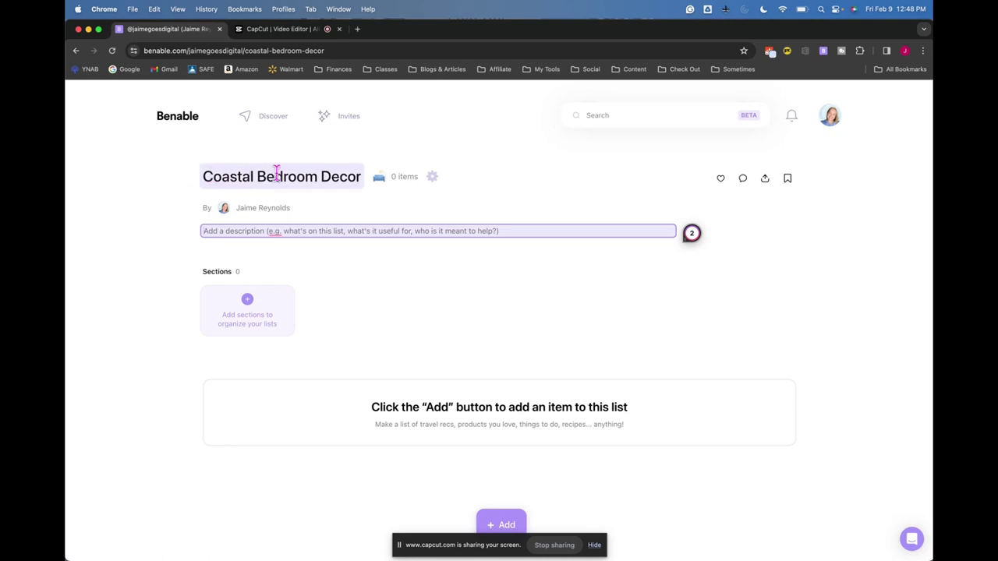
mouse_move(278, 231)
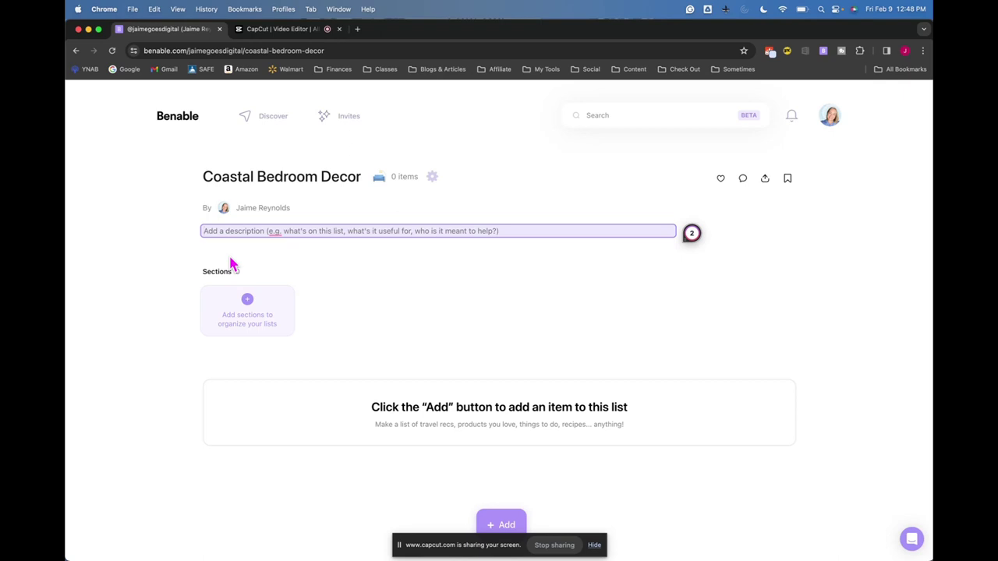
type("B")
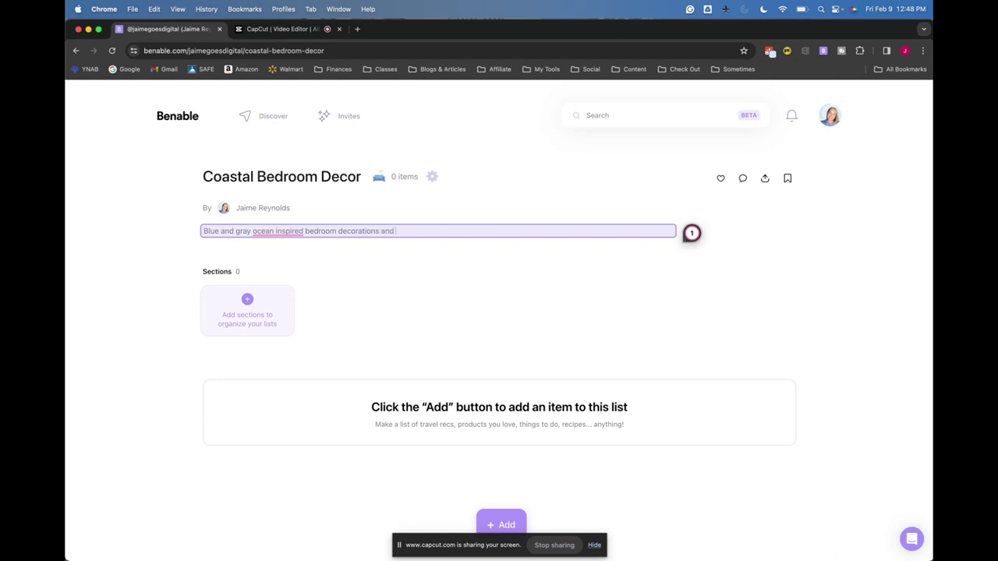
right_click(280, 231)
left_click(270, 262)
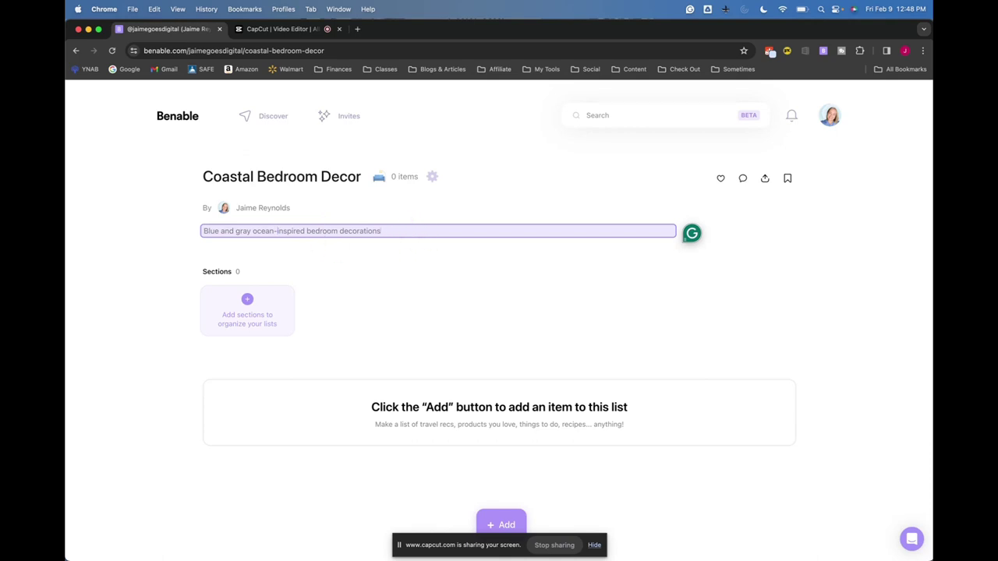
left_click(427, 261)
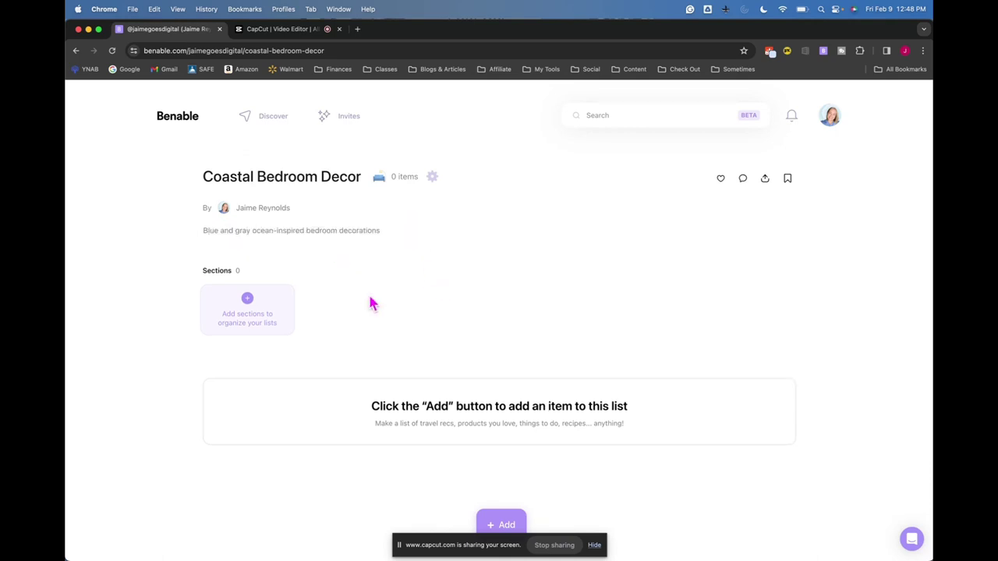
Add two sections to the list, 'Bedding' and 'Furnitrue'
left_click(256, 312)
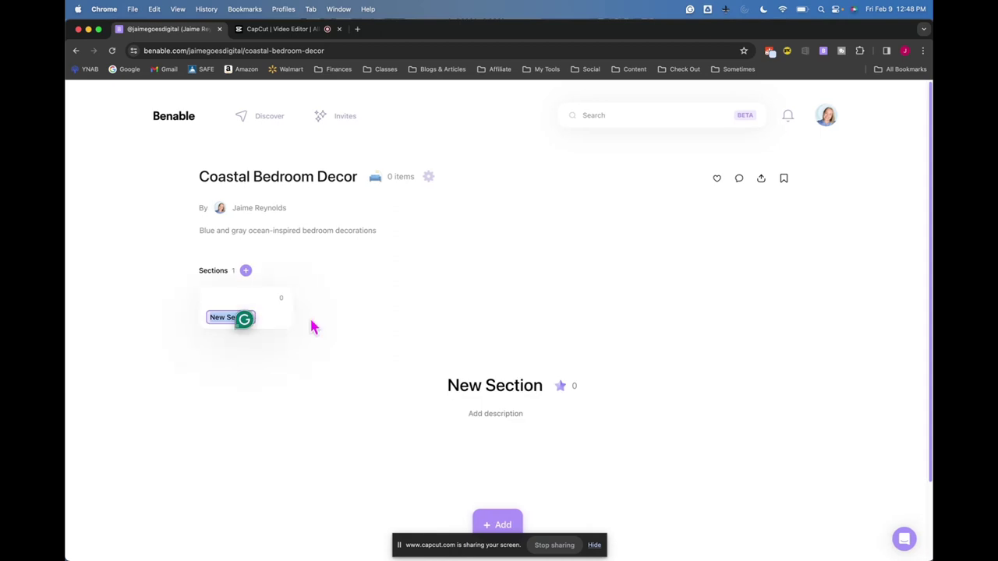
type("Bedding")
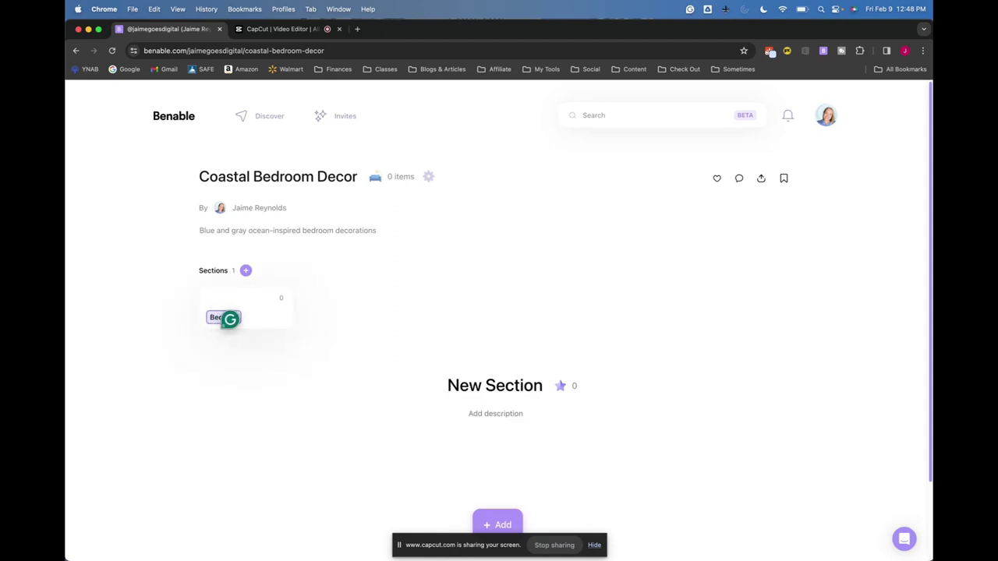
left_click(307, 391)
left_click(246, 271)
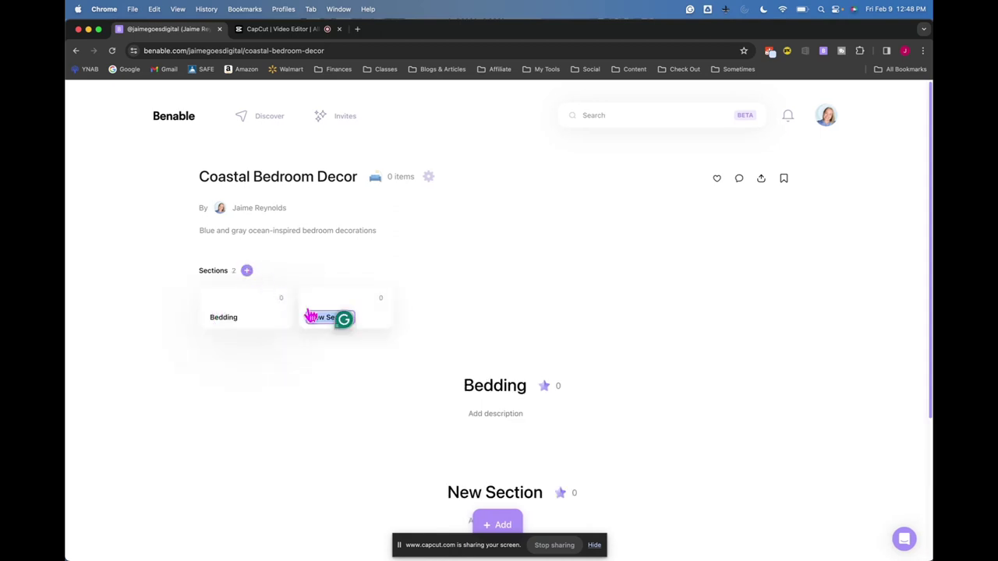
type("Furniture")
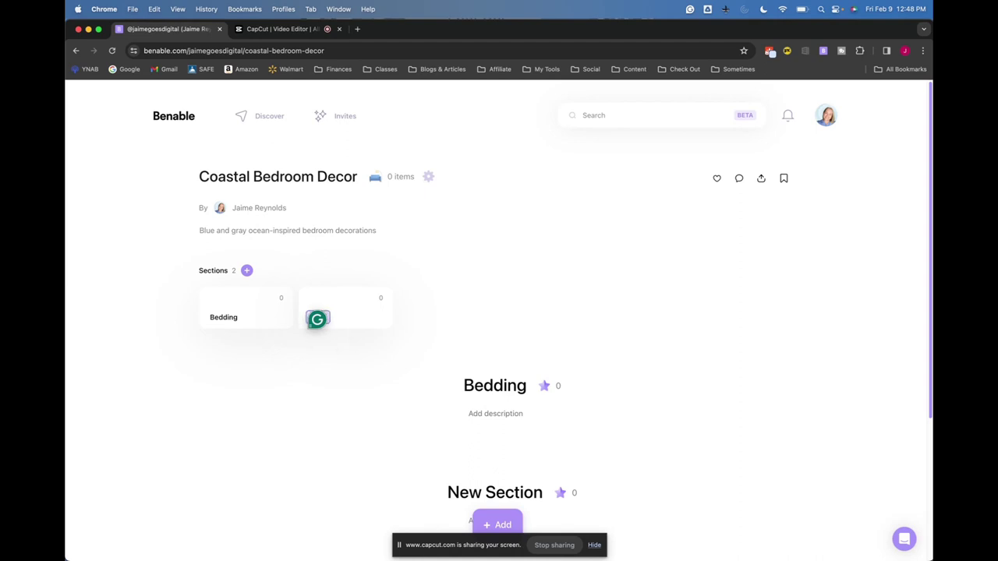
left_click(641, 335)
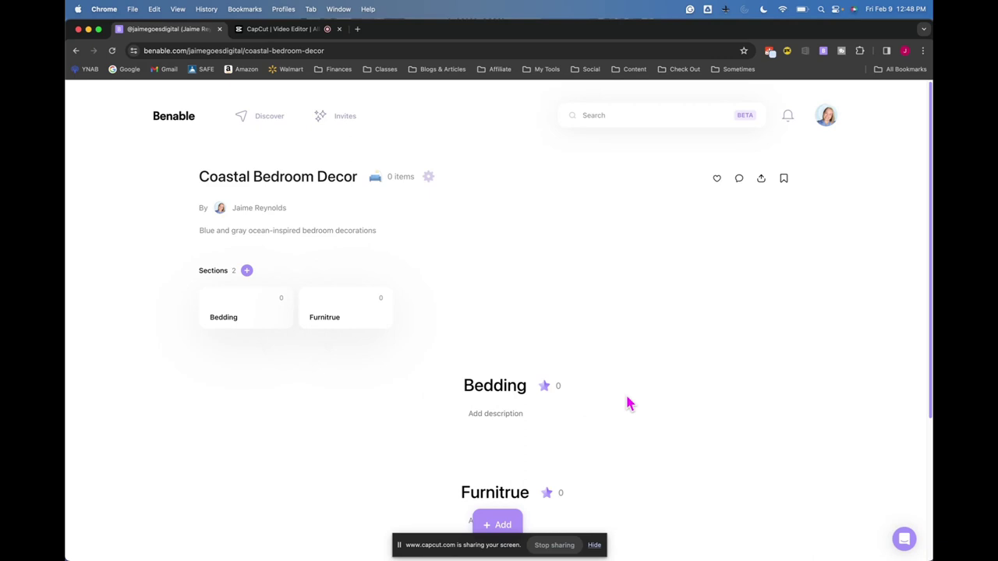
scroll(630, 404, "down", 3)
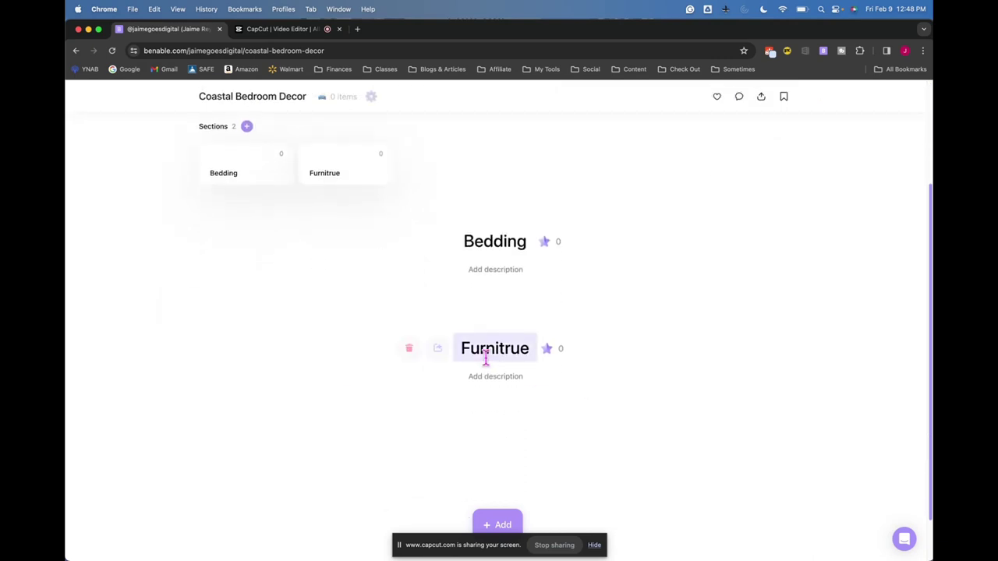
Start a new item with a 'coastal bedding' search, and open a fresh browser tab
left_click(497, 525)
type("co")
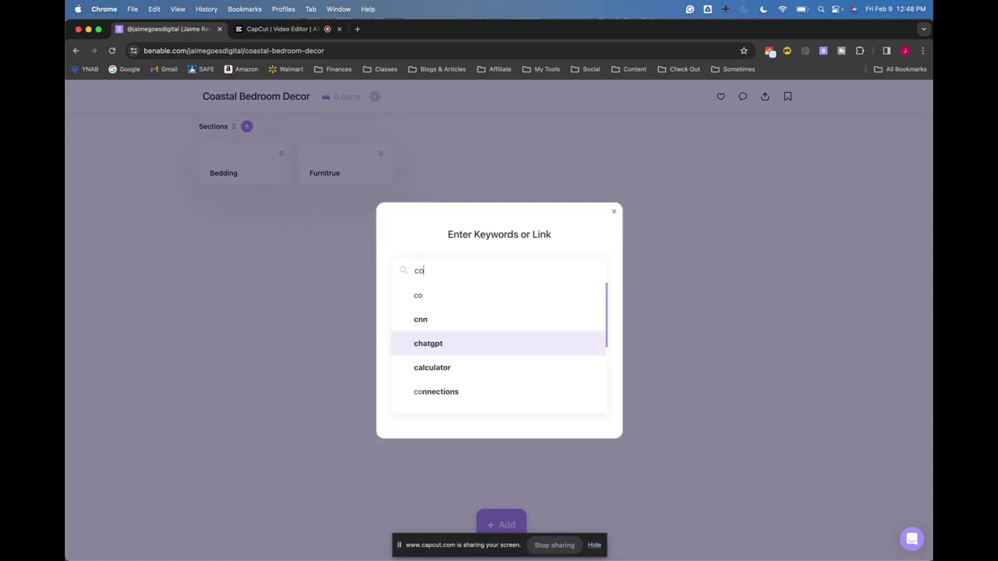
type("astal")
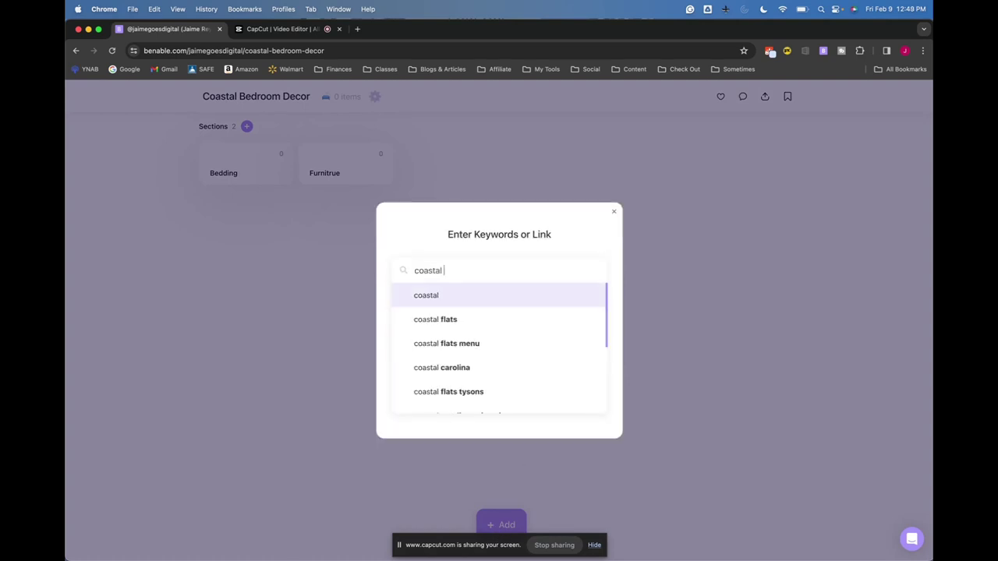
type(" bedding")
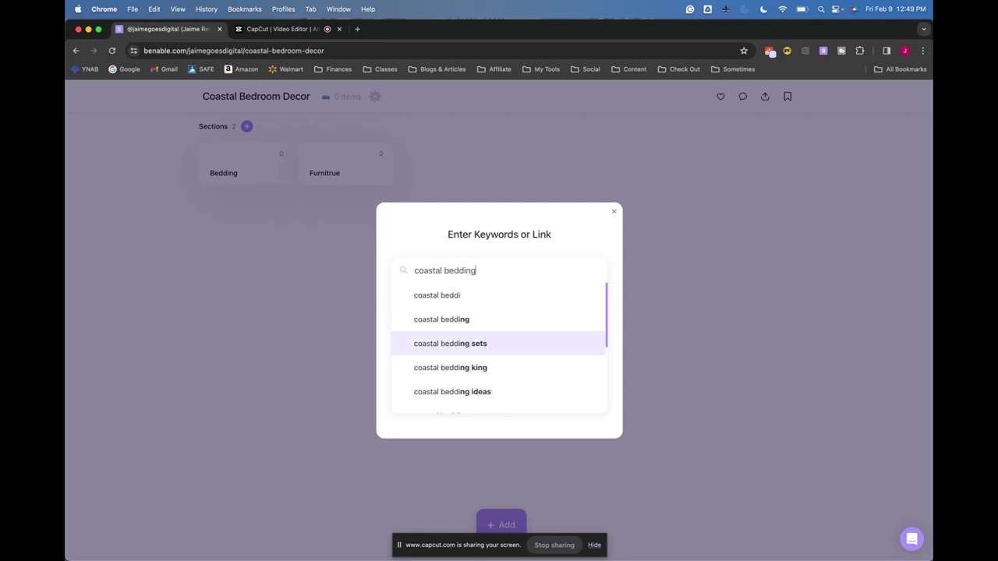
key("Return")
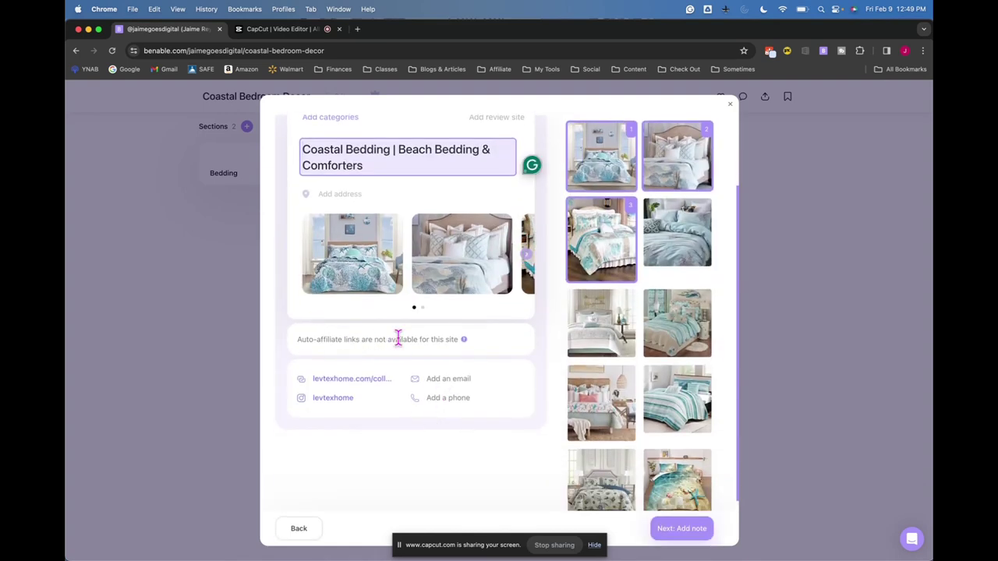
scroll(488, 371, "up", 3)
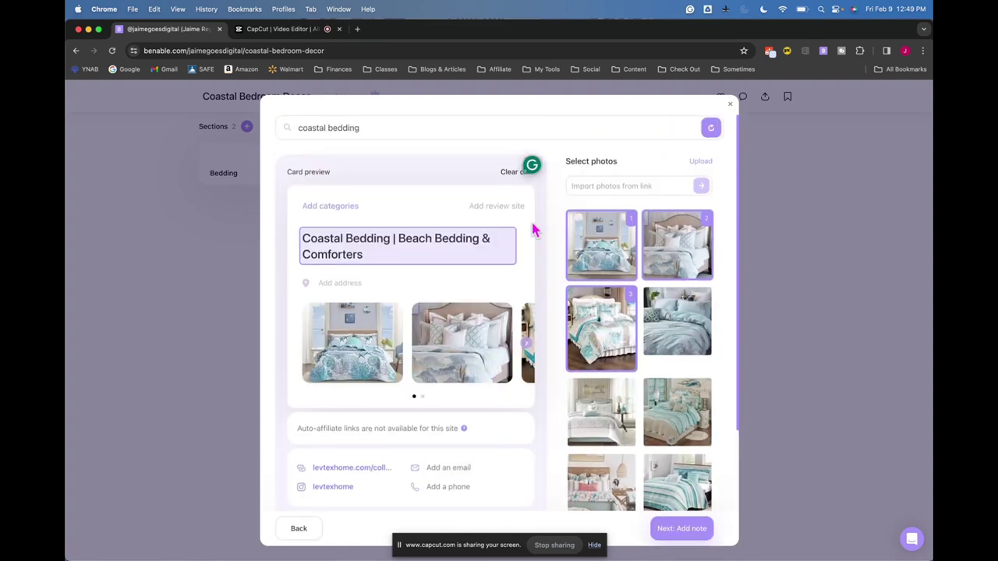
left_click(358, 29)
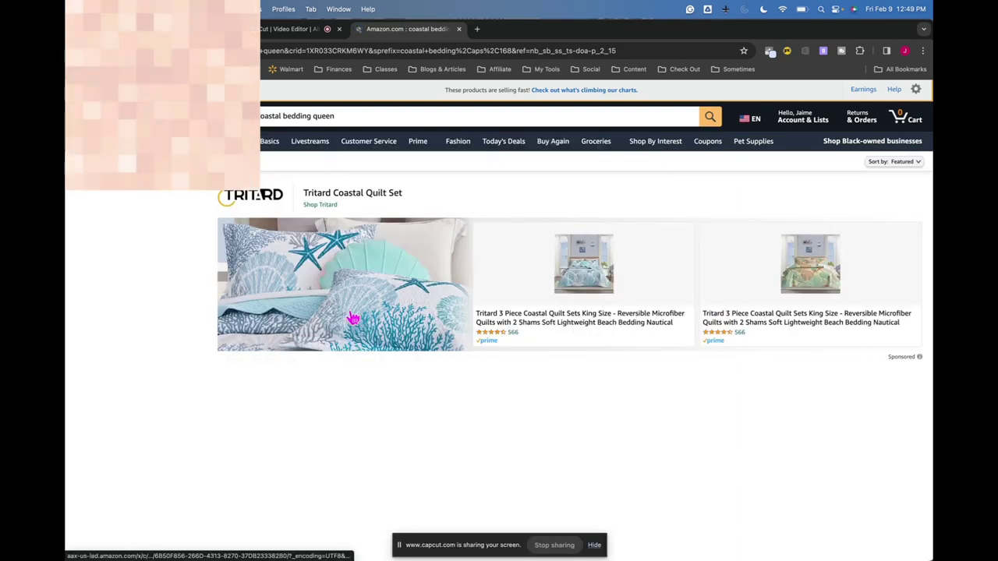
Copy the Amazon short link for the seahorse Coastal Bedding Quilt and return to Benable
scroll(873, 331, "down", 5)
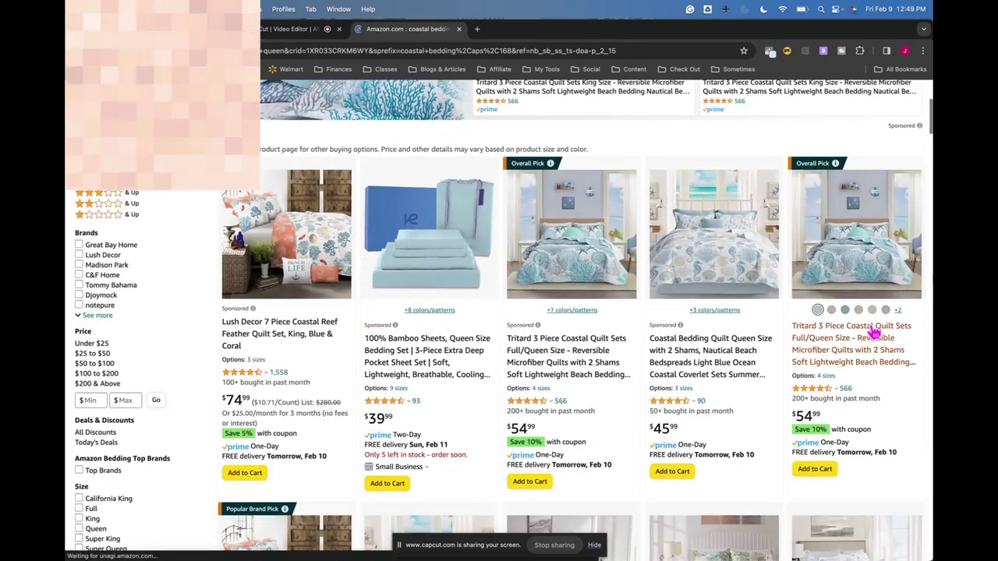
left_click(696, 248)
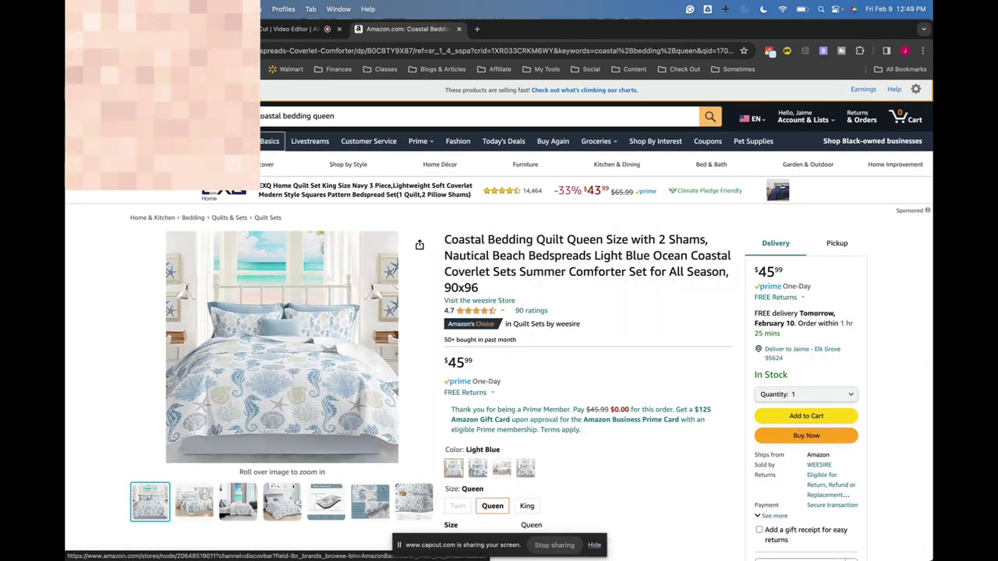
left_click(117, 89)
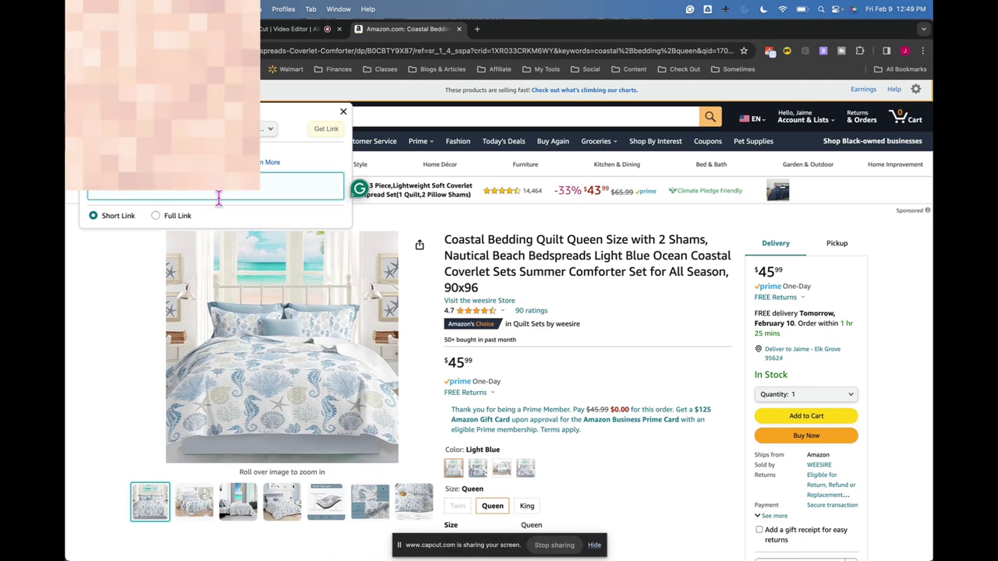
right_click(168, 190)
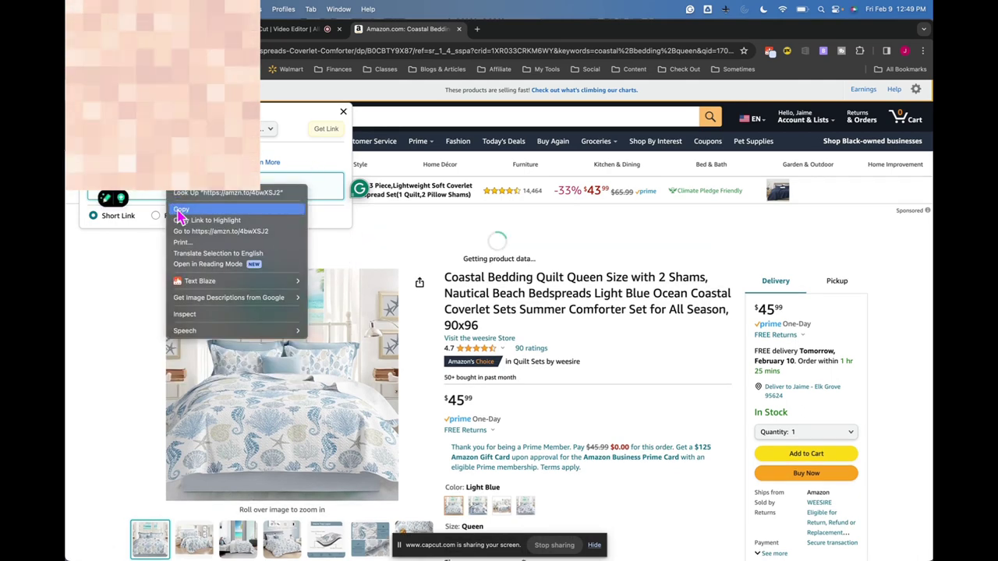
left_click(181, 211)
key("super+1")
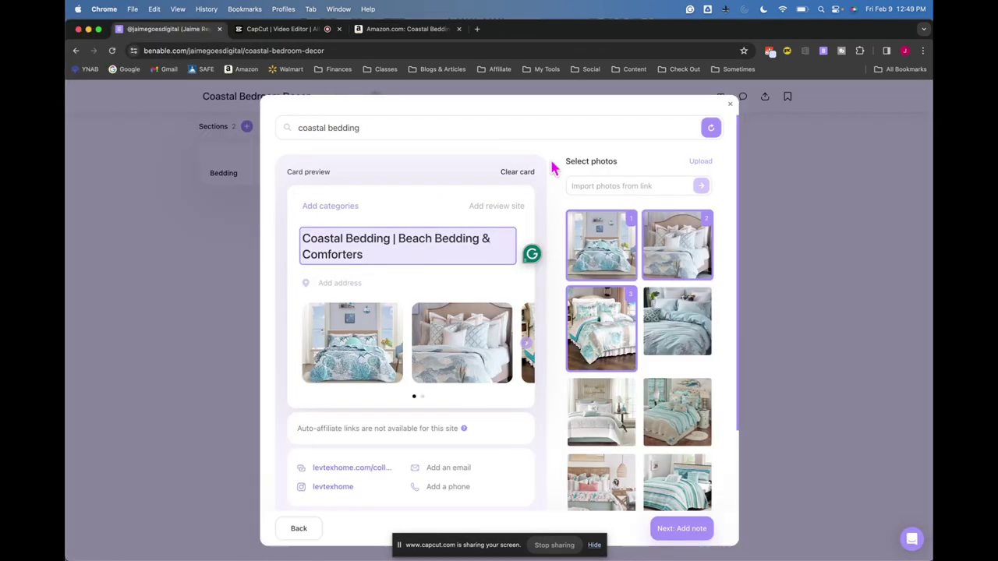
Replace the search with the copied Amazon link to load the quilt product
left_click(368, 129)
key("super+v")
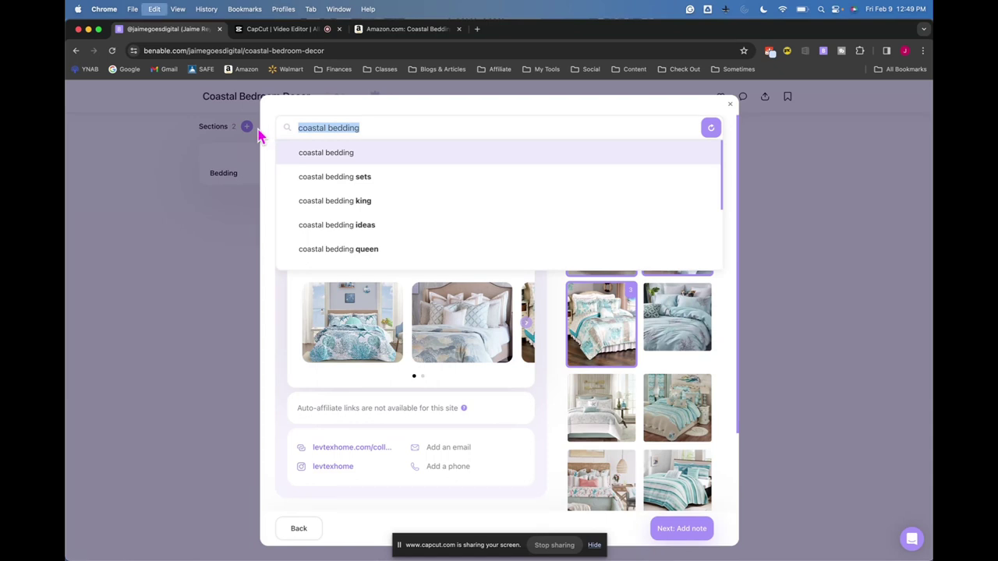
key("Return")
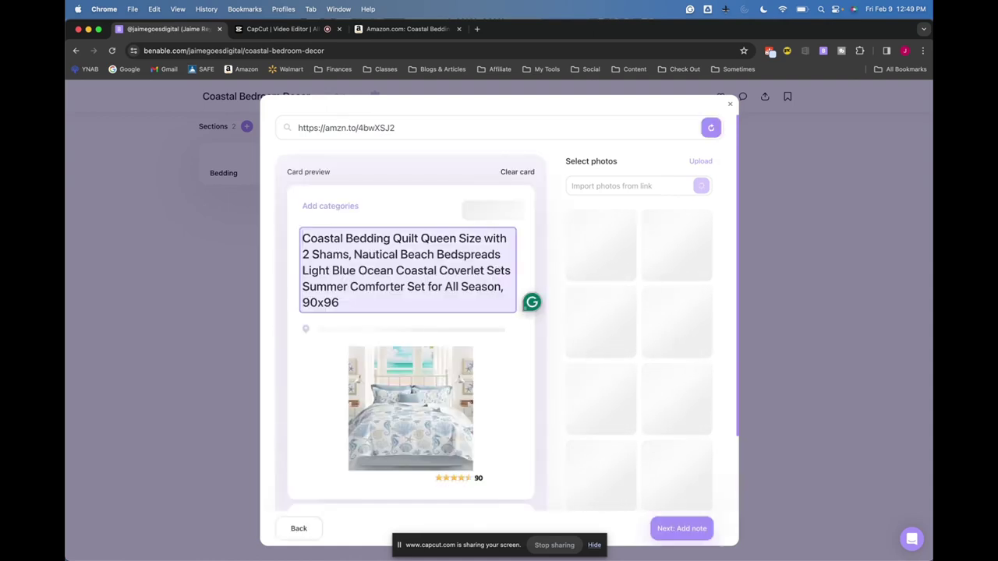
Turn off auto-affiliate and set the card's website to the amzn.to short link
scroll(358, 252, "down", 2)
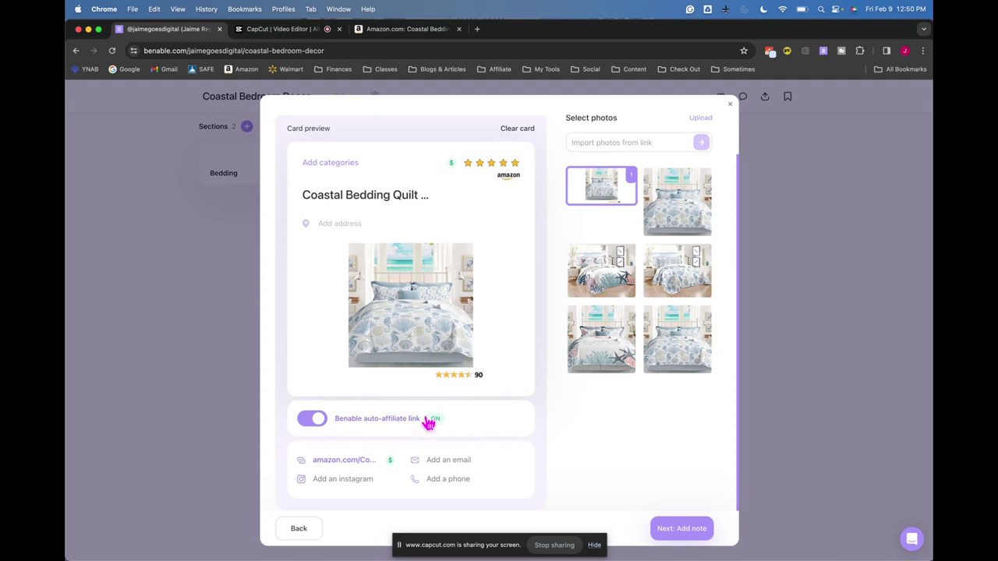
left_click(349, 423)
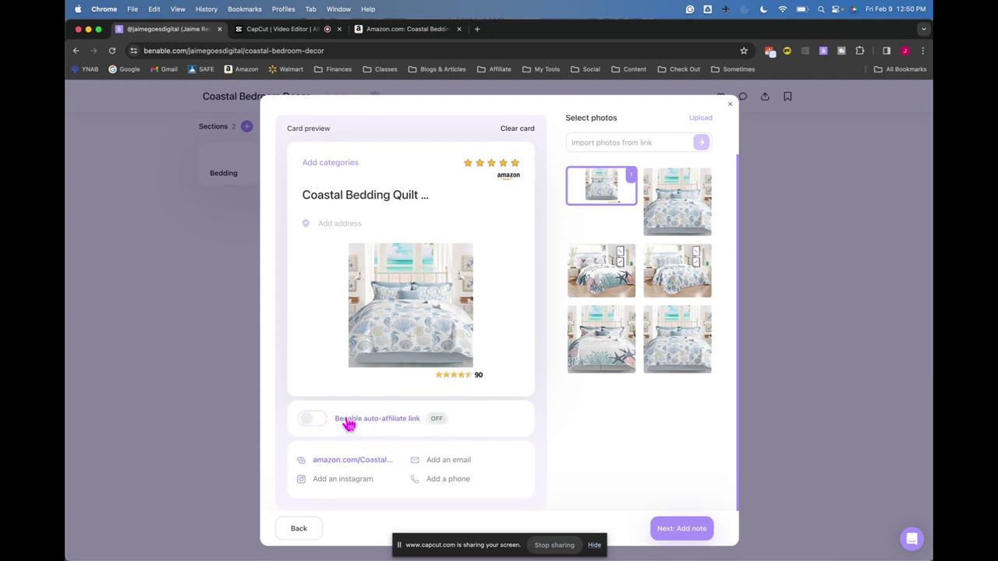
left_click(388, 460)
left_click_drag(388, 460, 464, 455)
key("BackSpace")
key("BackSpace")
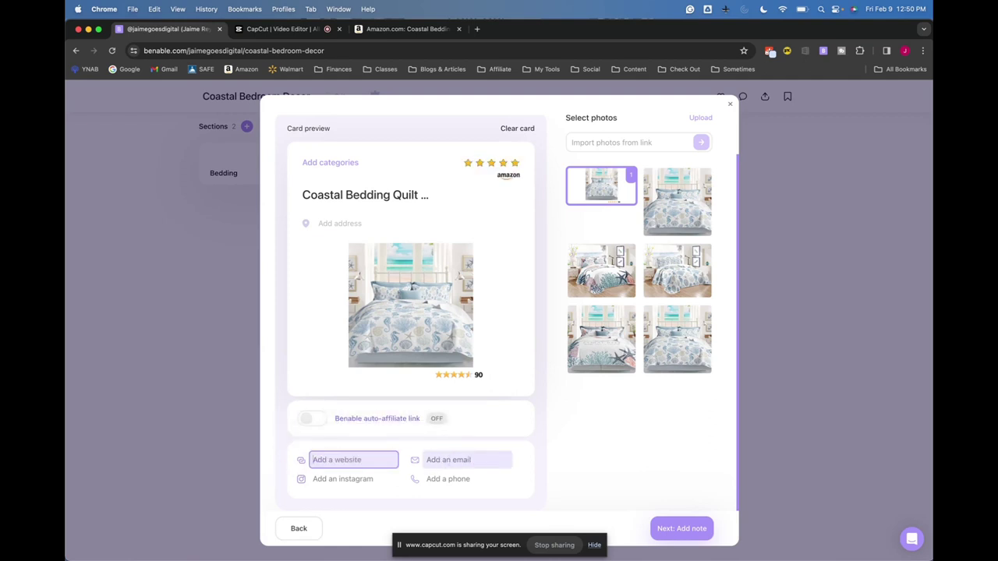
key("super+v")
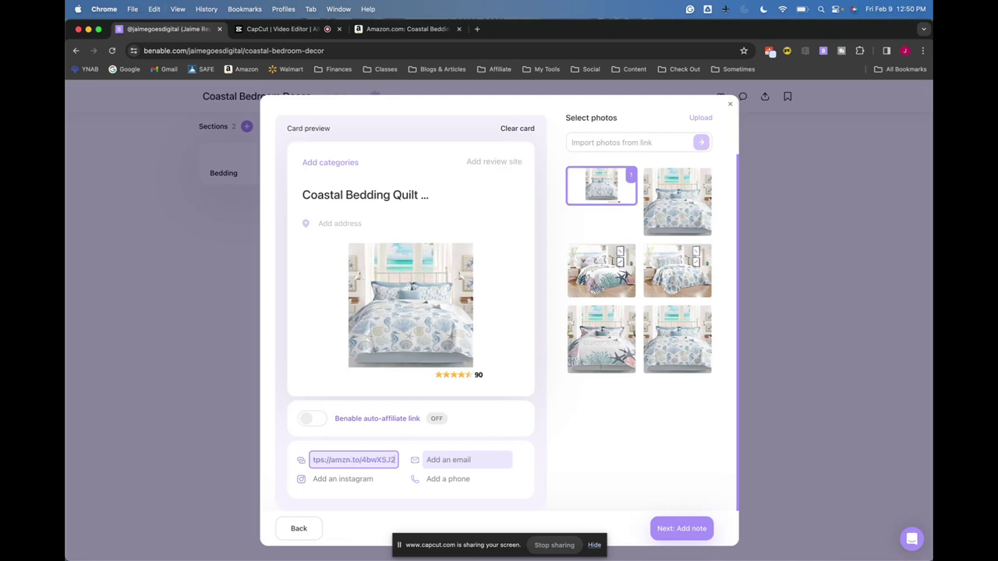
File the quilt under Bedding with note 'For the seahorses lover! This set is so cute!!'
left_click(694, 532)
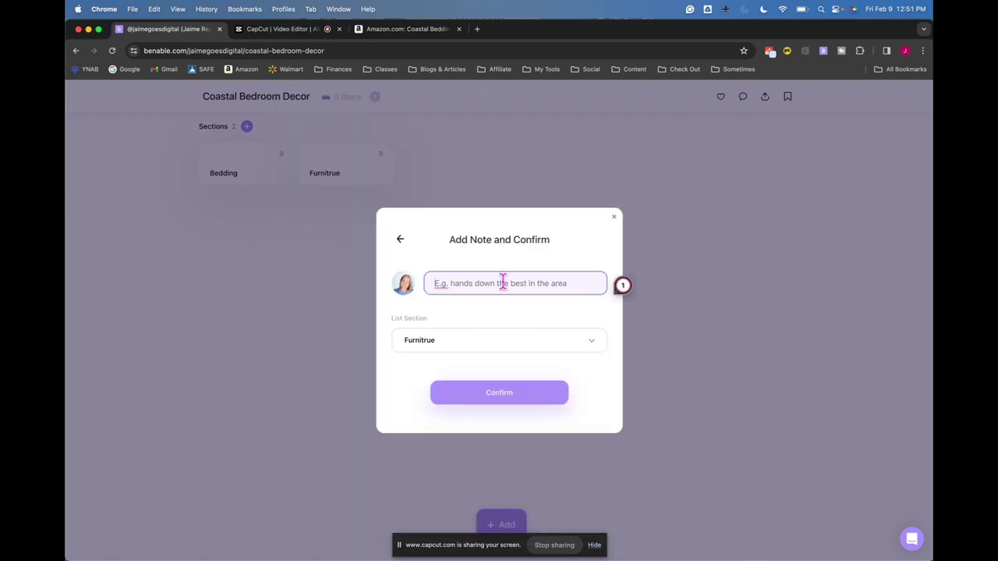
left_click(480, 340)
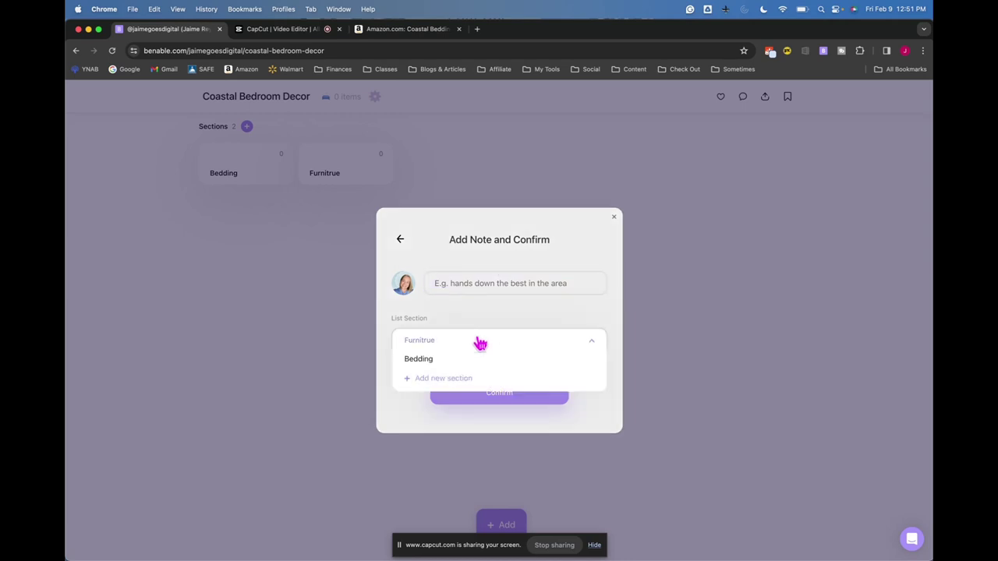
left_click(427, 359)
left_click(462, 285)
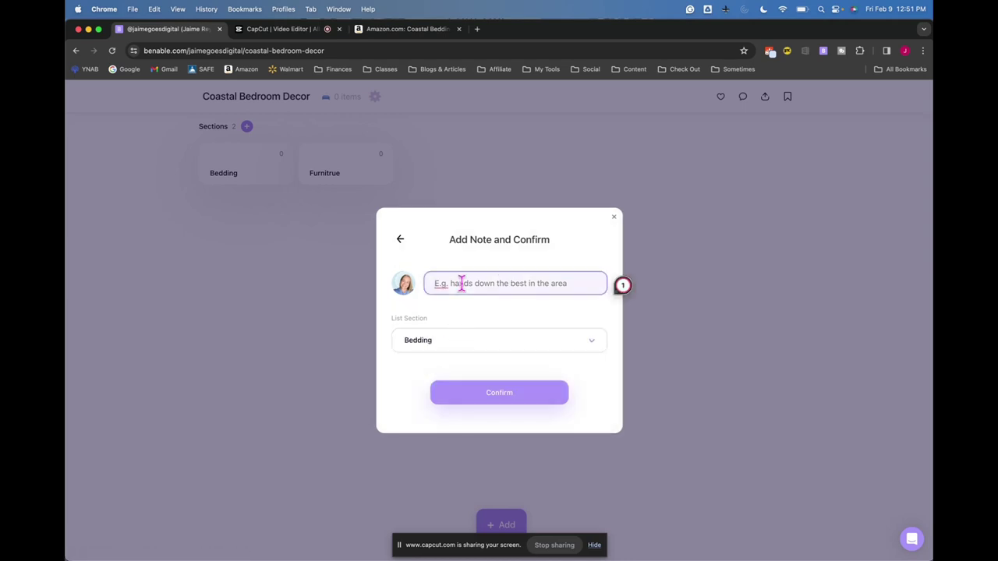
type("For the seahorses lover")
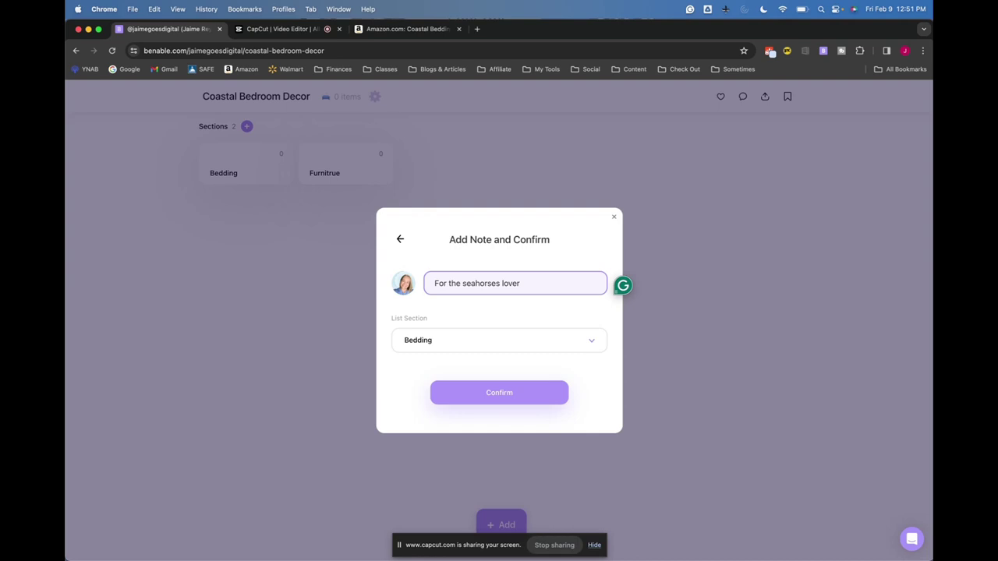
type("This set is so cute")
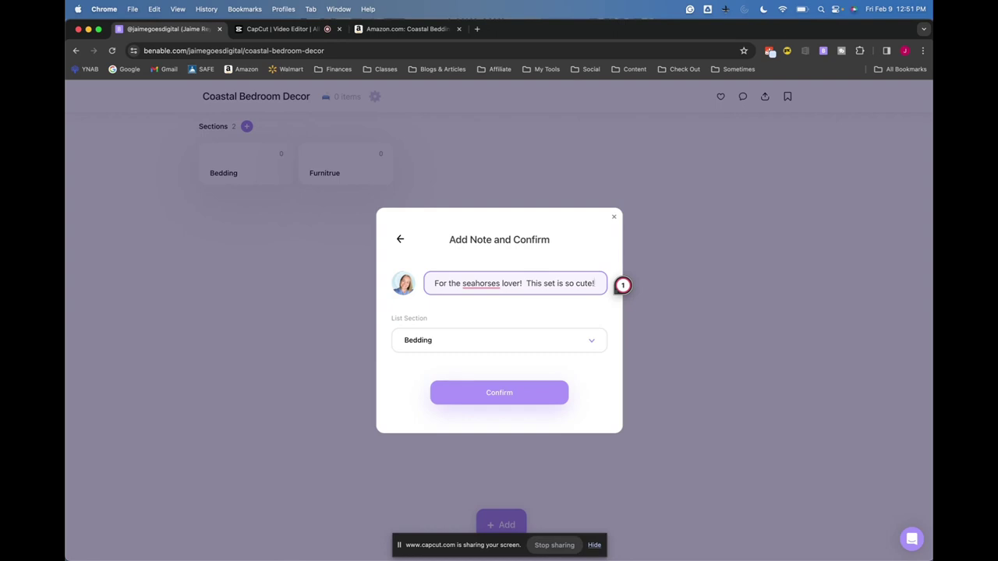
type("!")
left_click(512, 408)
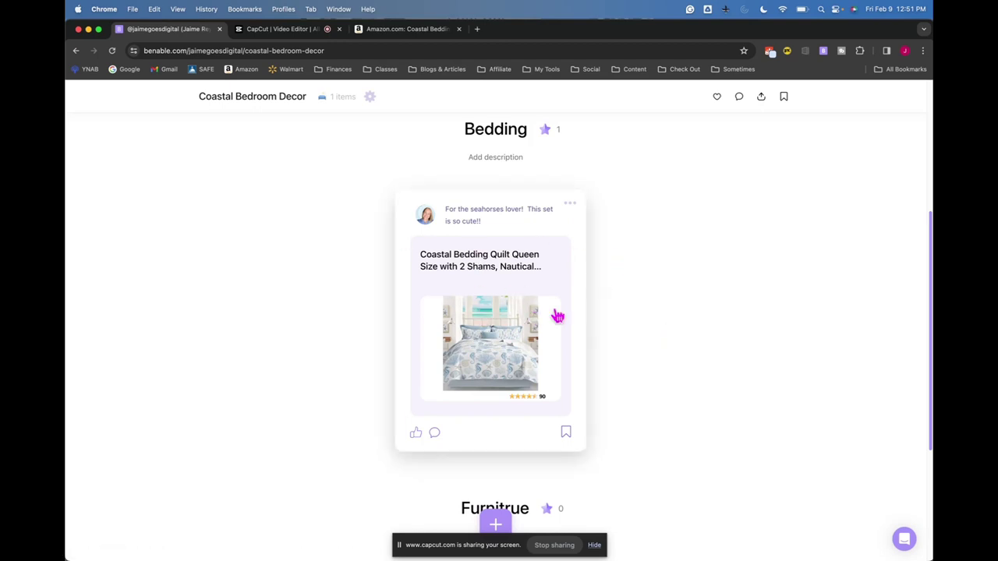
Begin adding another item to the list in a new browser tab
scroll(673, 383, "down", 3)
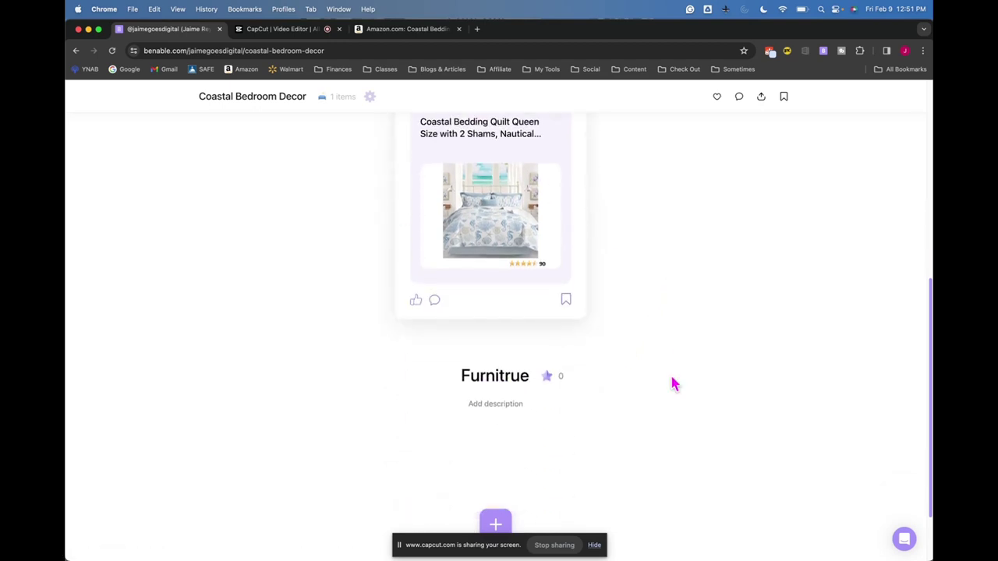
left_click(499, 528)
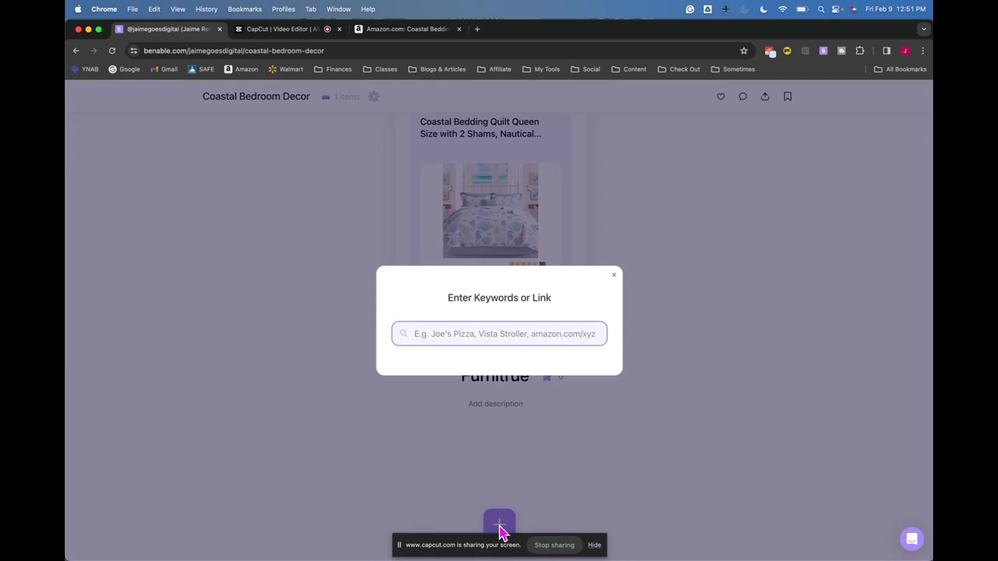
key("super+t")
Search Walmart for 'shell furnitrue' and open the grey BarberPub nail chair's page for copying
left_click(303, 71)
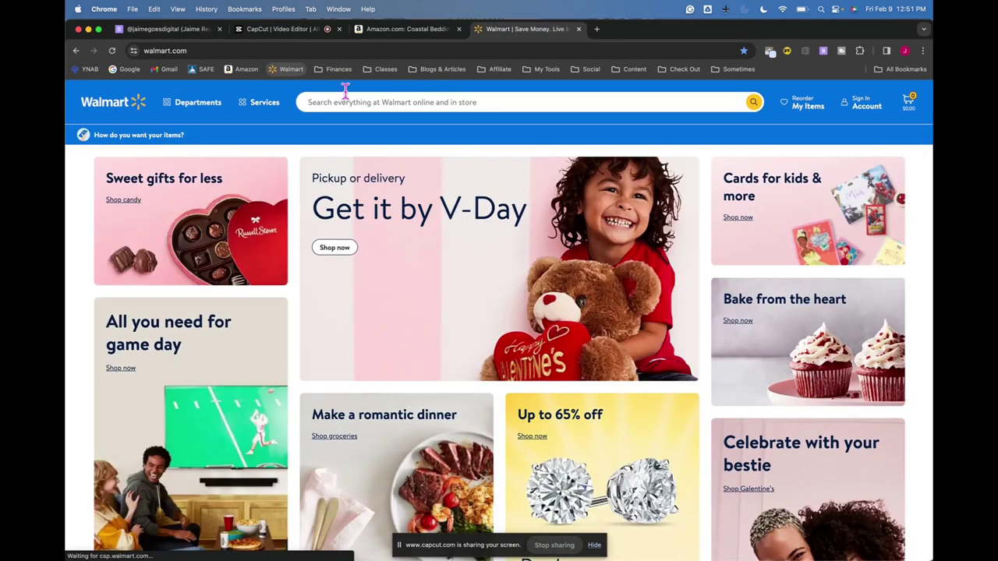
left_click(378, 103)
type("sh")
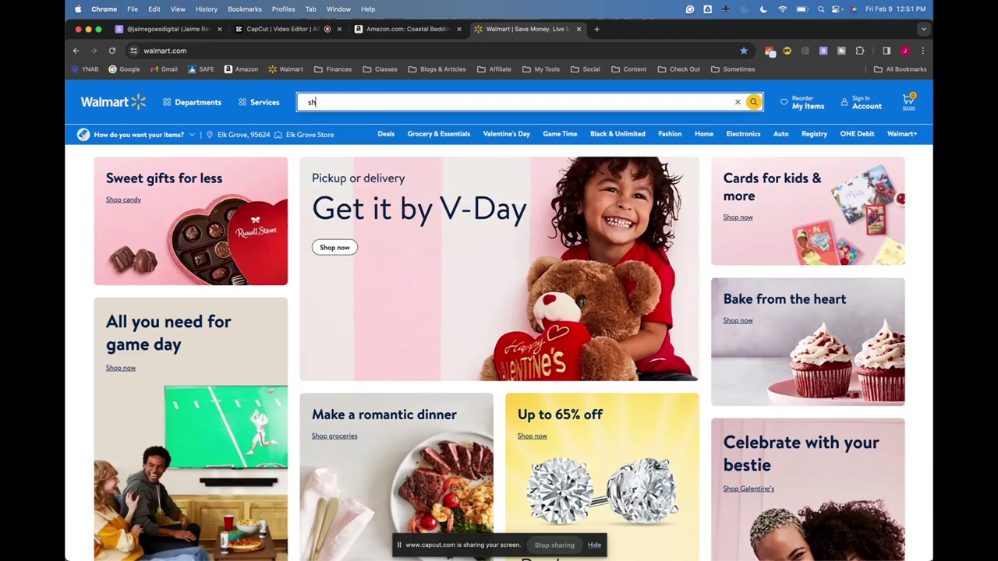
type("ell furnitrue")
key("Return")
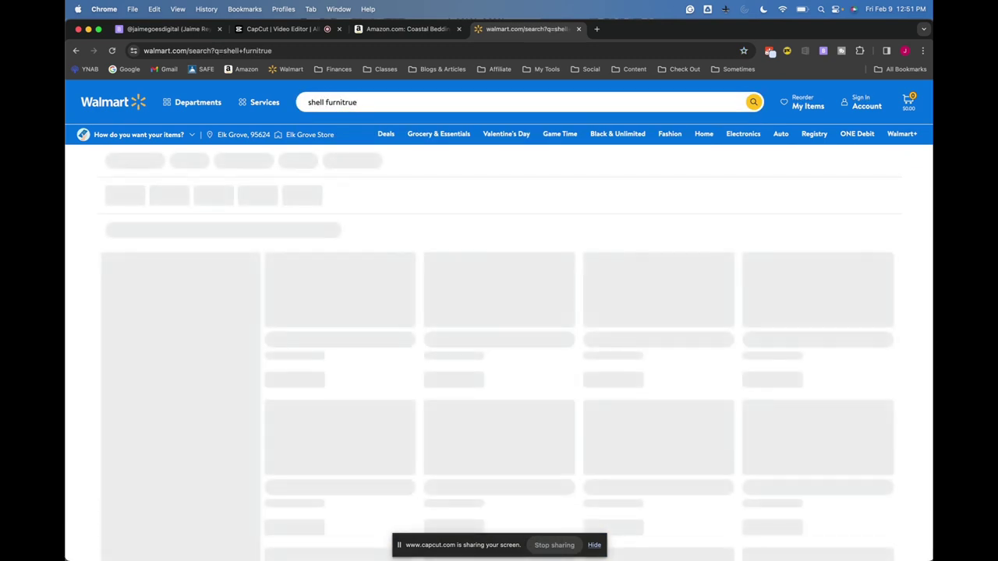
scroll(538, 269, "down", 3)
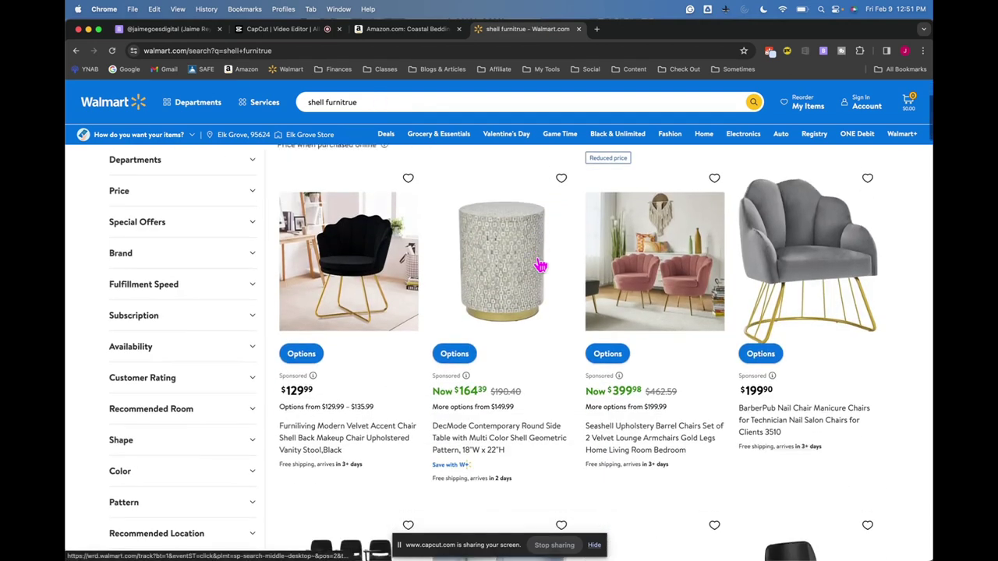
left_click(813, 240)
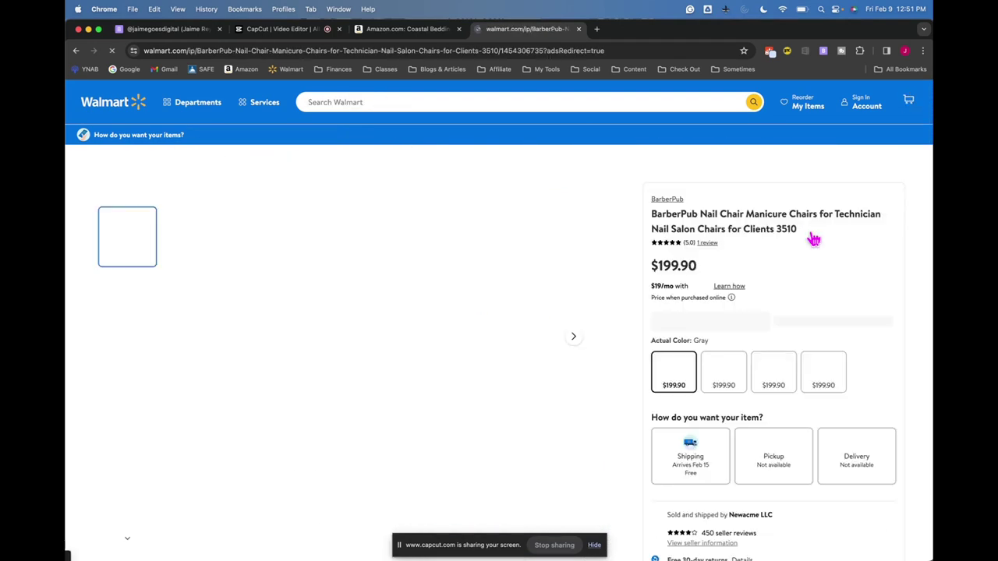
right_click(293, 51)
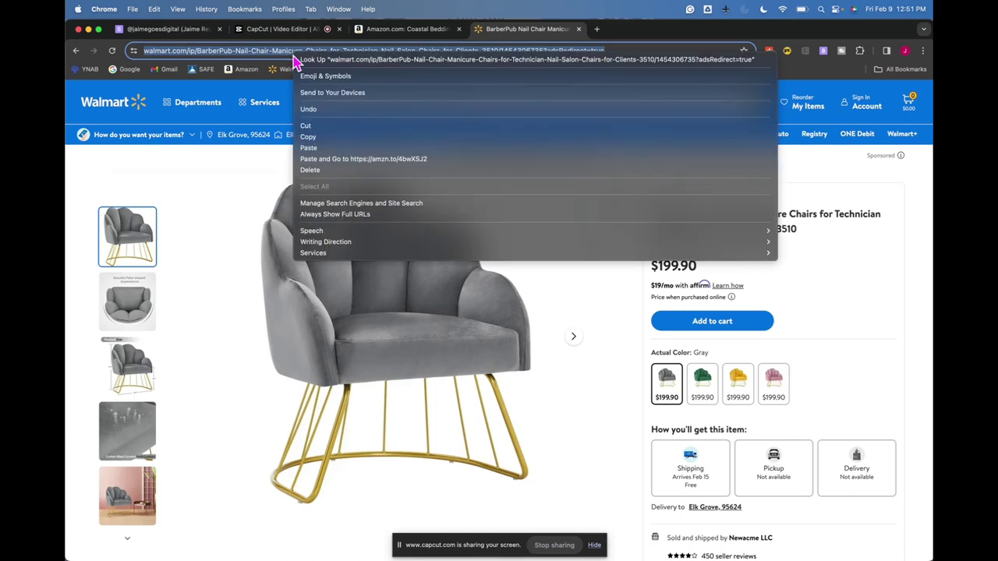
Load the copied Walmart BarberPub chair link into a new Benable card and reach the note step
left_click(322, 134)
left_click(170, 30)
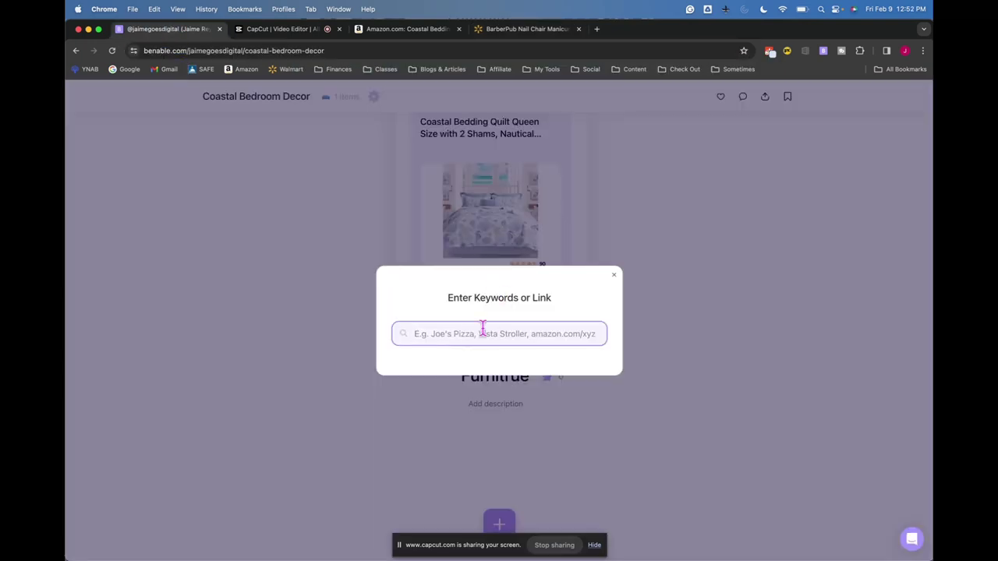
key("super+v")
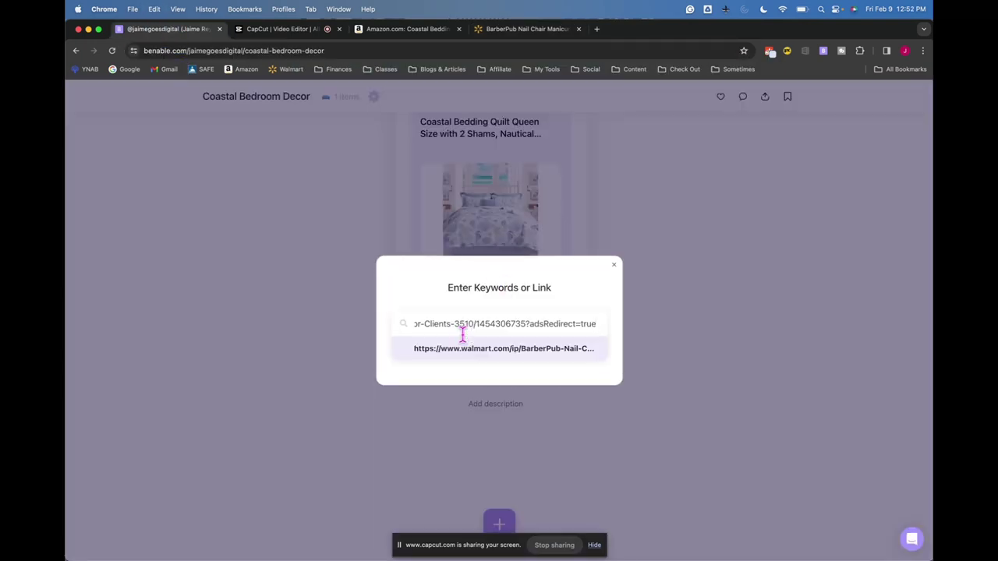
key("Return")
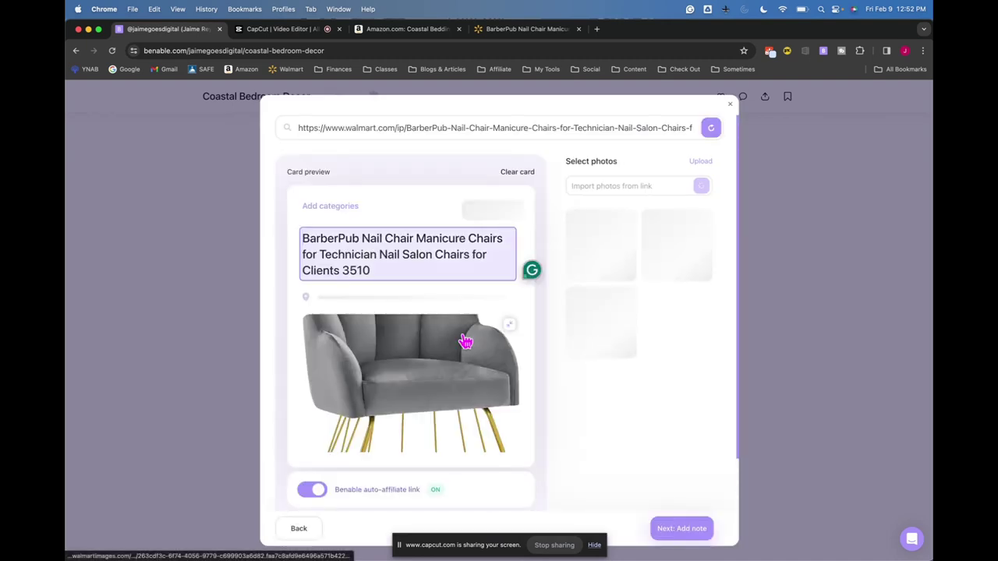
scroll(465, 342, "down", 2)
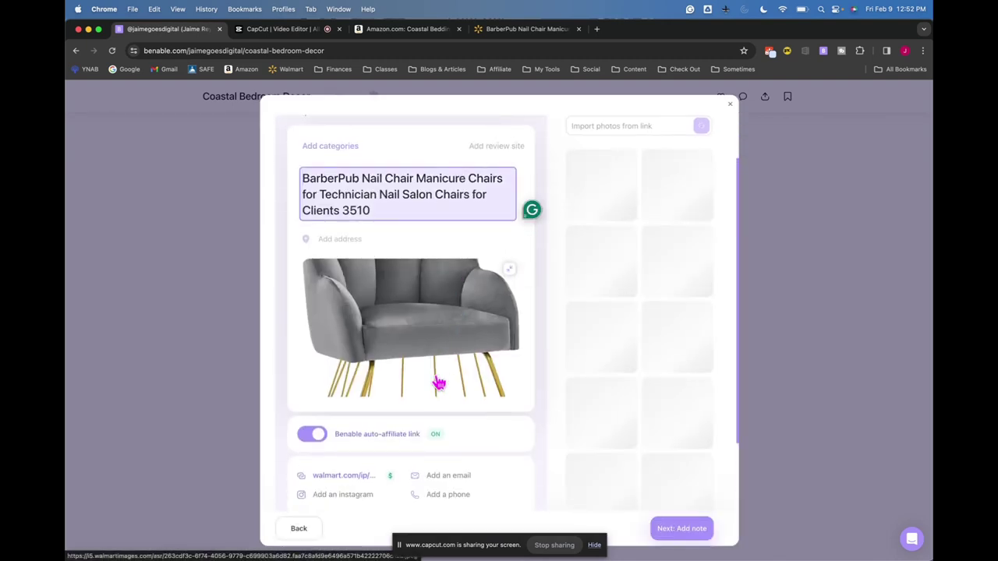
scroll(471, 405, "down", 1)
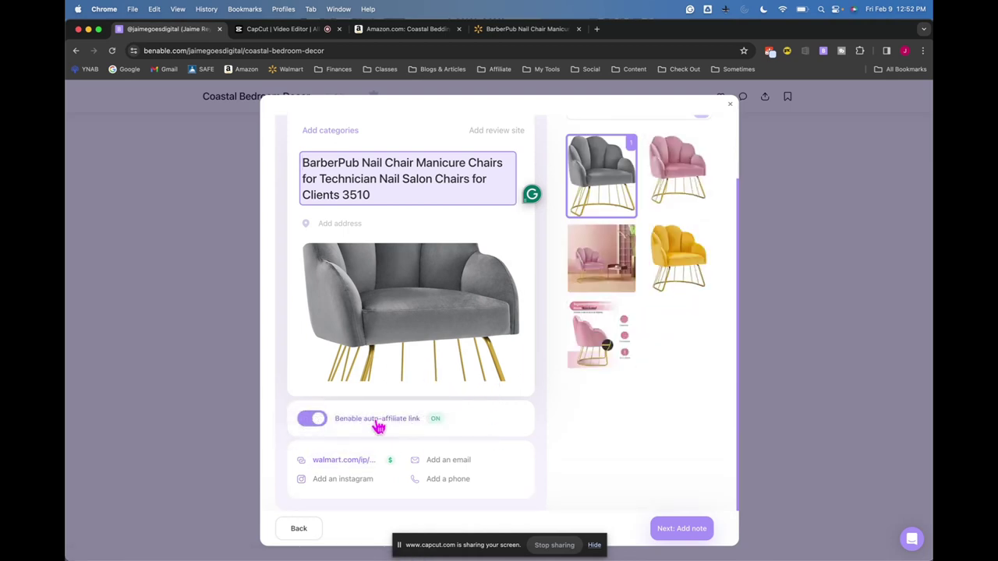
left_click(677, 528)
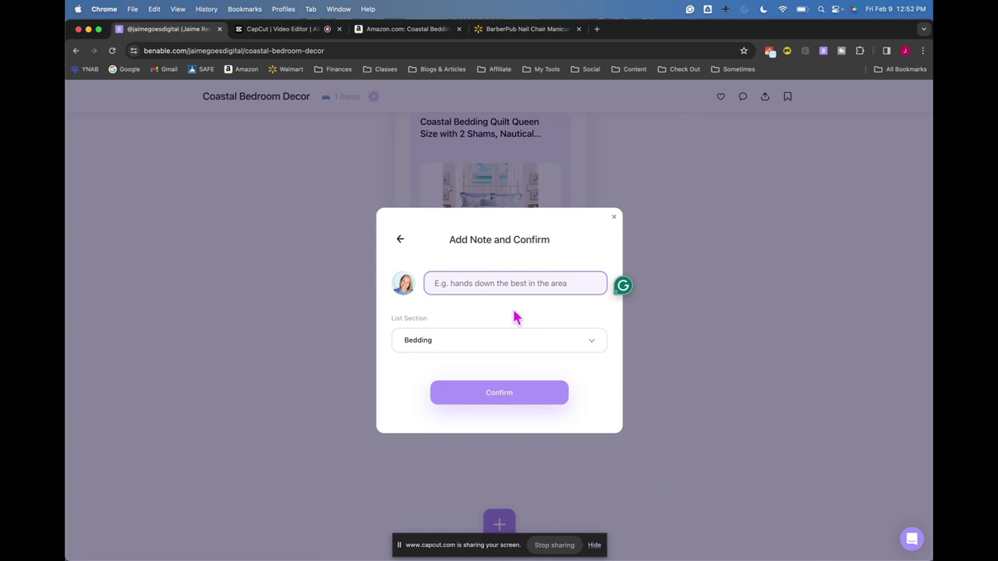
Write the note 'This chair is perfect in your coastal-themed bedroom!!!!', accepting the hyphen correction
type("This chair is perfect in your coastal theme")
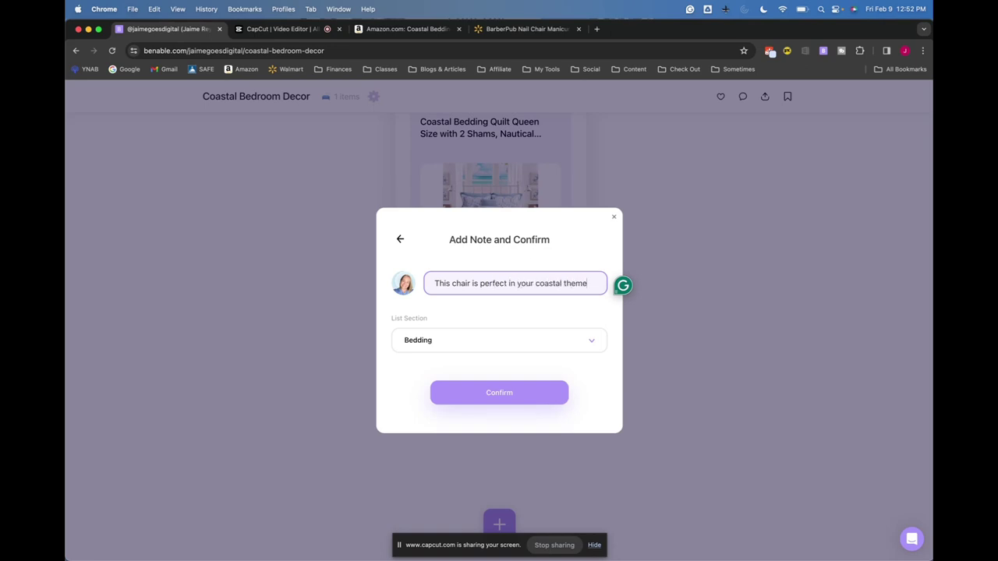
type("bedroom!!!!")
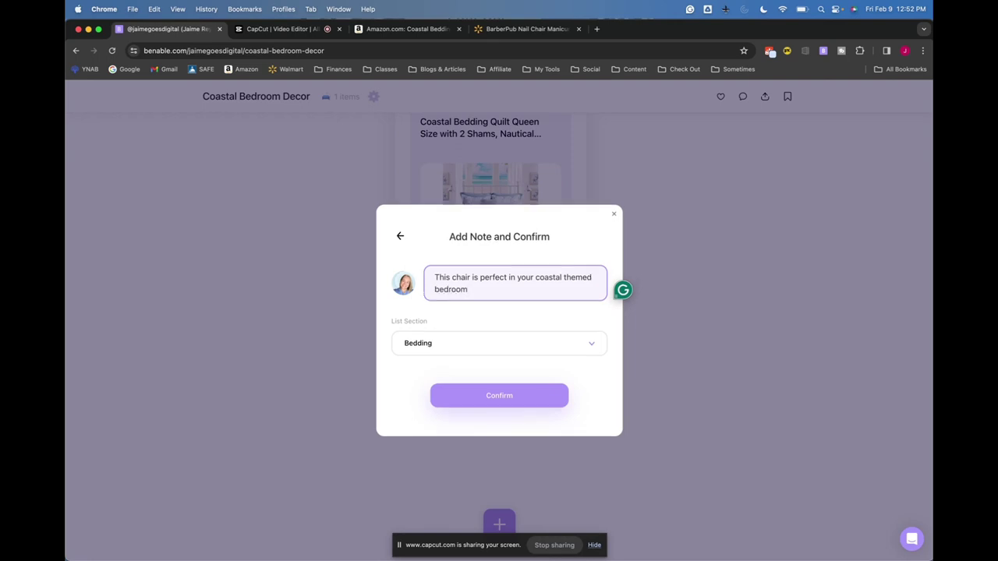
right_click(567, 279)
left_click(555, 306)
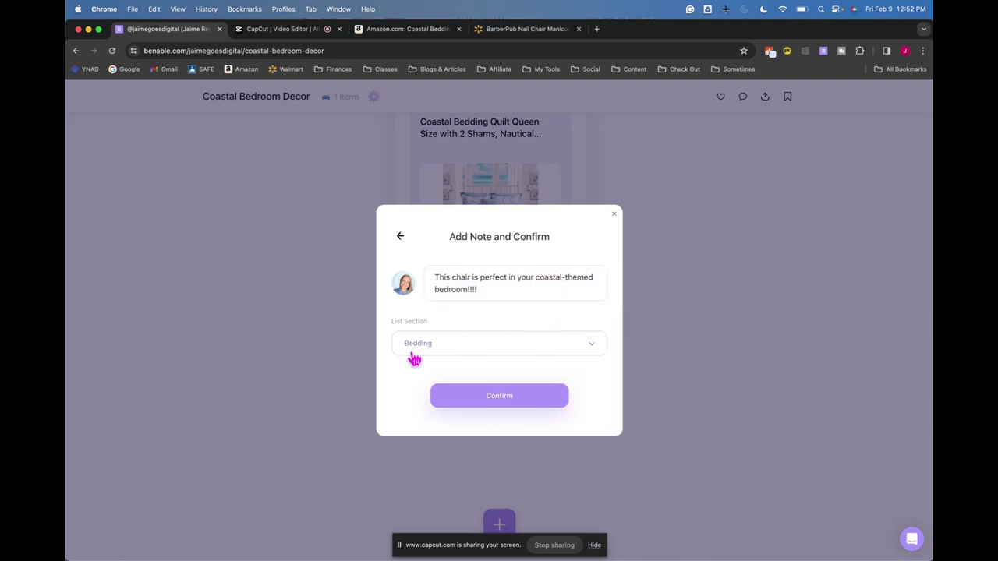
File the grey BarberPub chair under the Furnitrue section and confirm the card
left_click(413, 353)
left_click(414, 361)
left_click(478, 396)
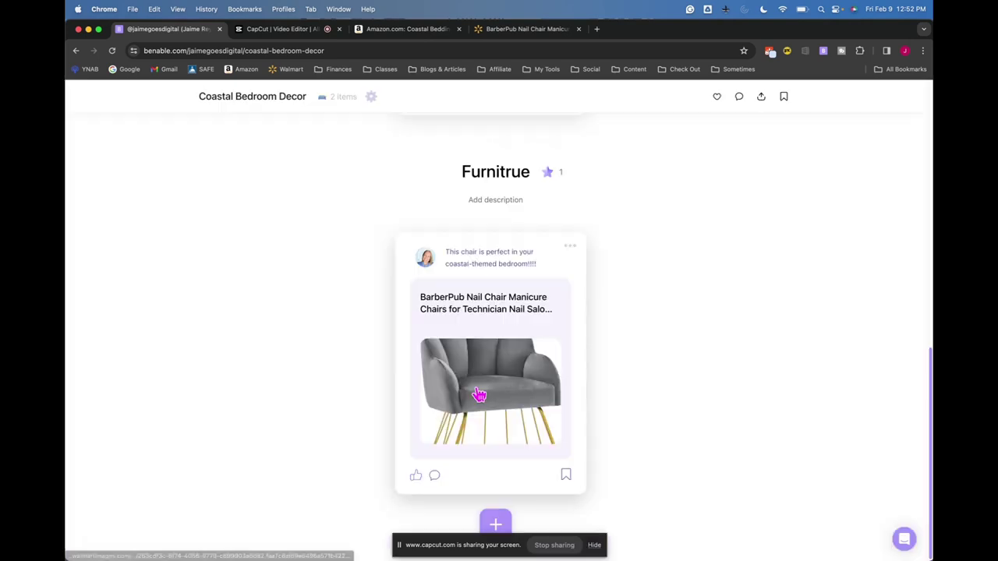
scroll(678, 197, "up", 10)
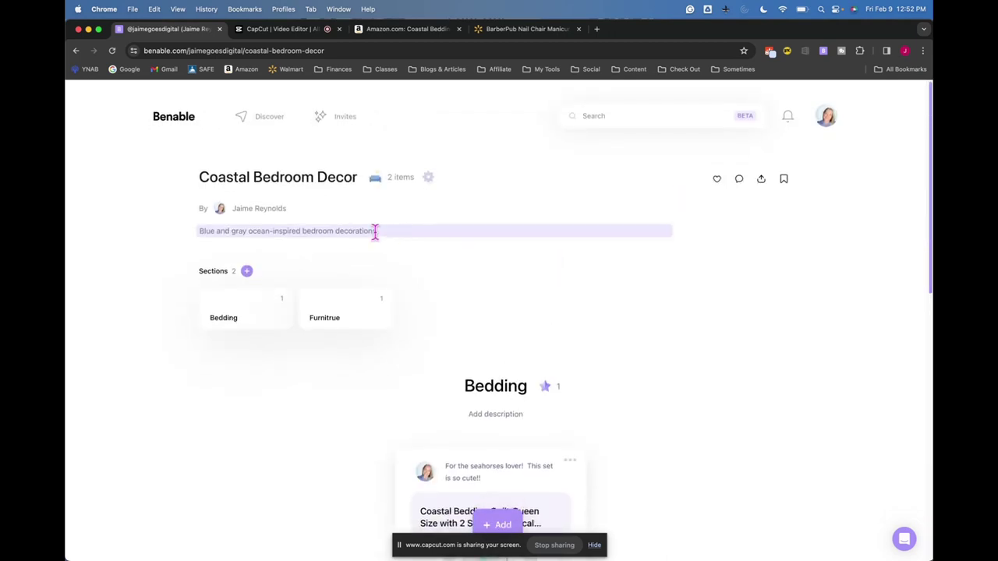
left_click(353, 174)
left_click(806, 297)
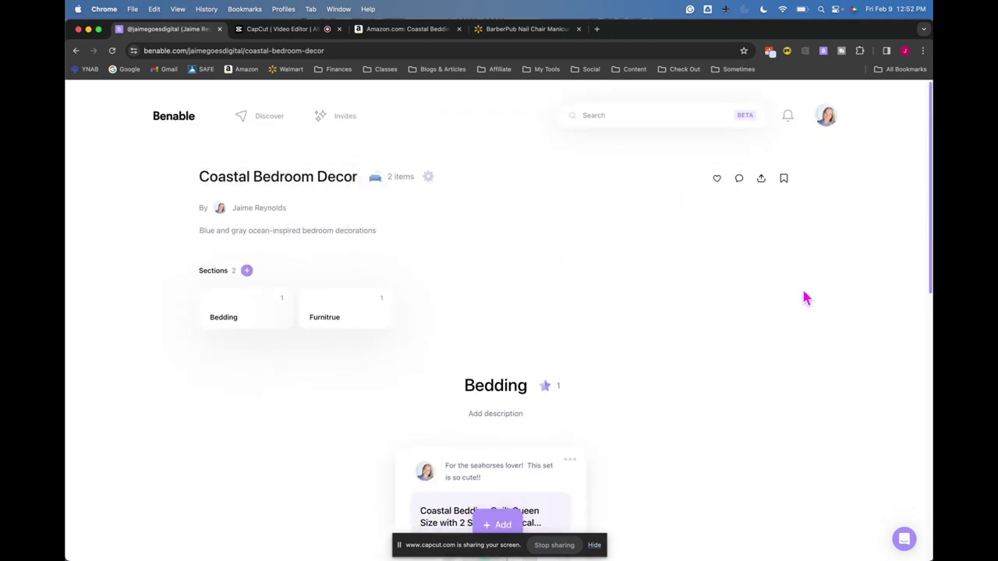
scroll(806, 296, "down", 5)
scroll(401, 245, "down", 10)
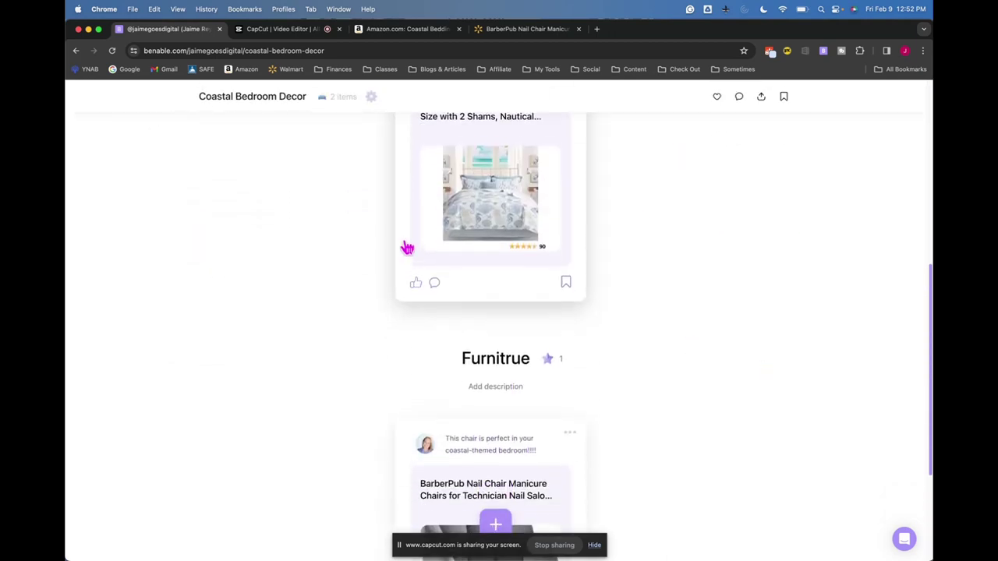
scroll(653, 297, "up", 15)
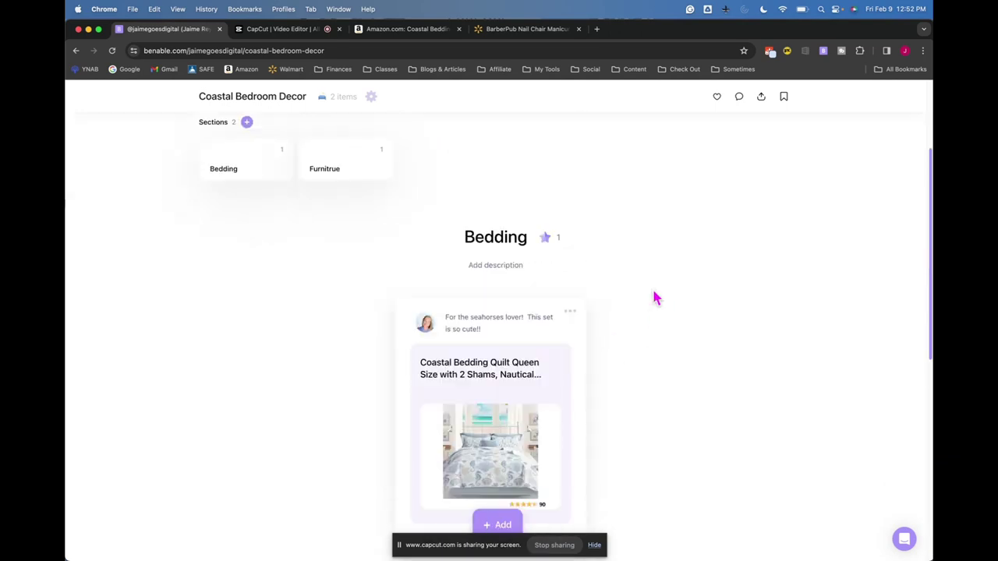
scroll(653, 298, "down", 8)
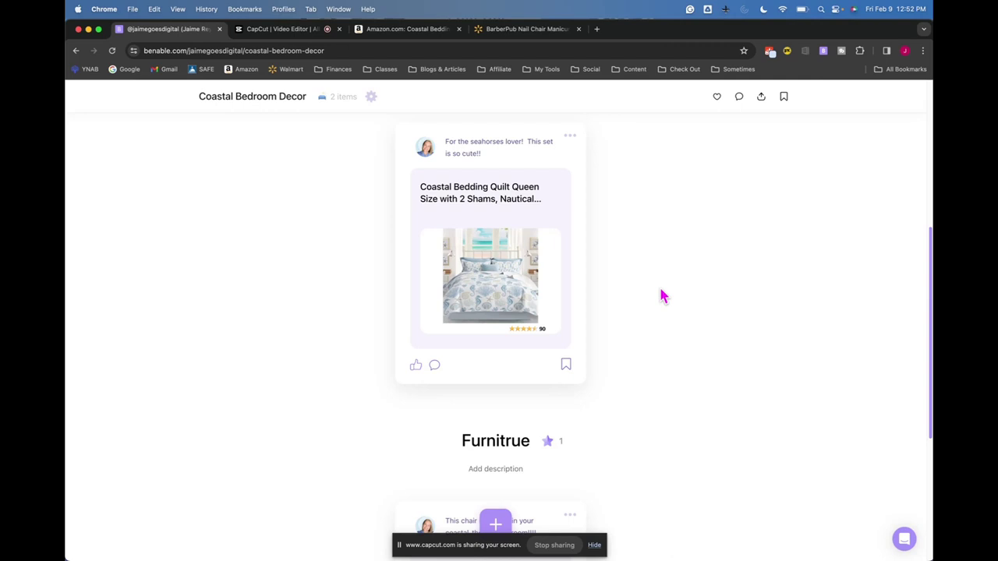
scroll(661, 295, "down", 5)
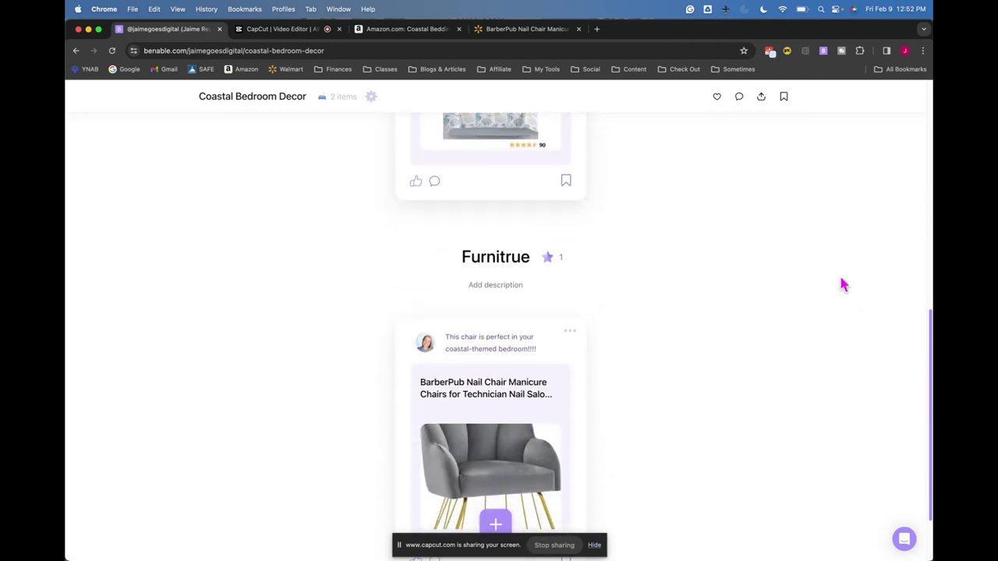
scroll(762, 280, "up", 6)
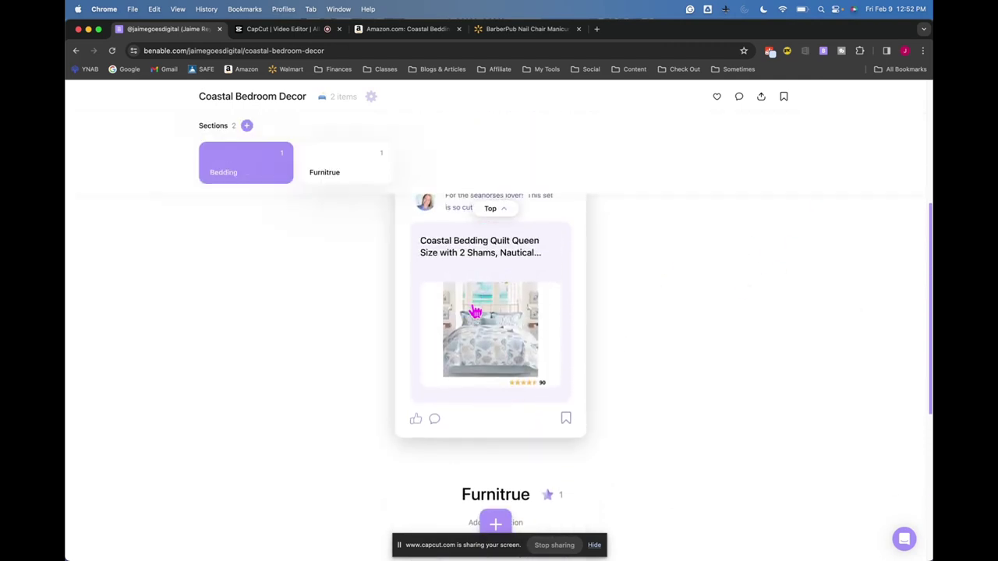
scroll(657, 282, "up", 7)
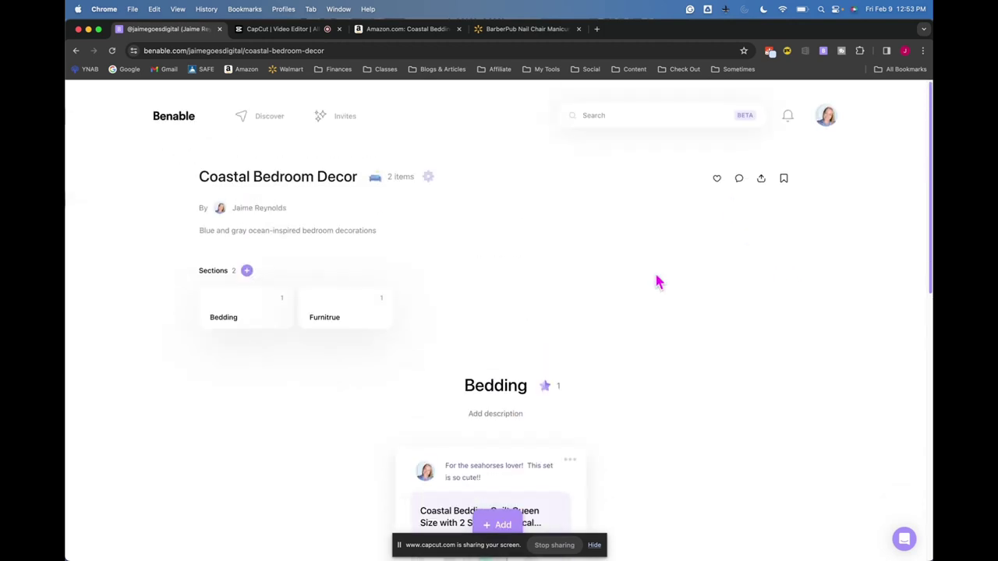
scroll(658, 282, "down", 10)
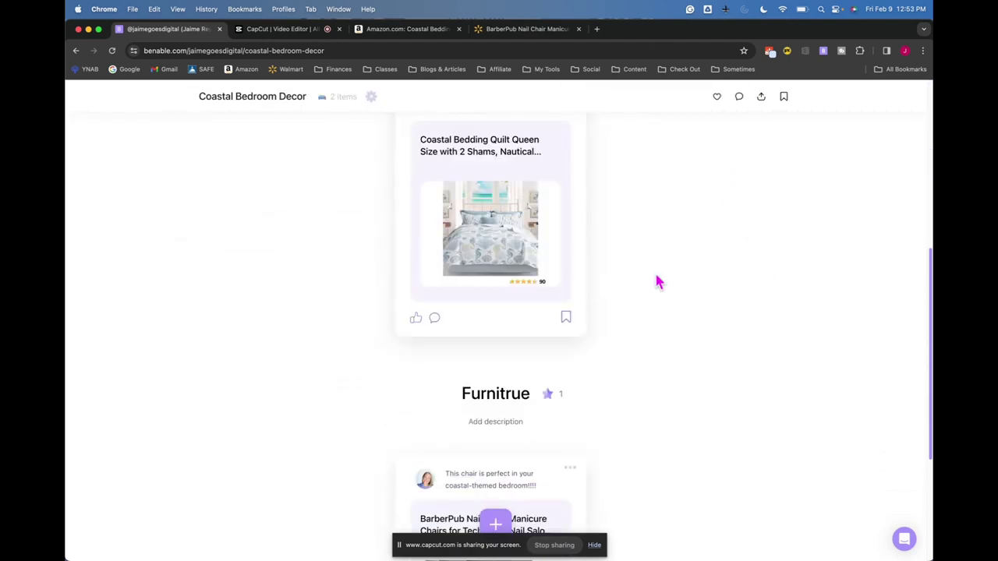
scroll(657, 283, "down", 4)
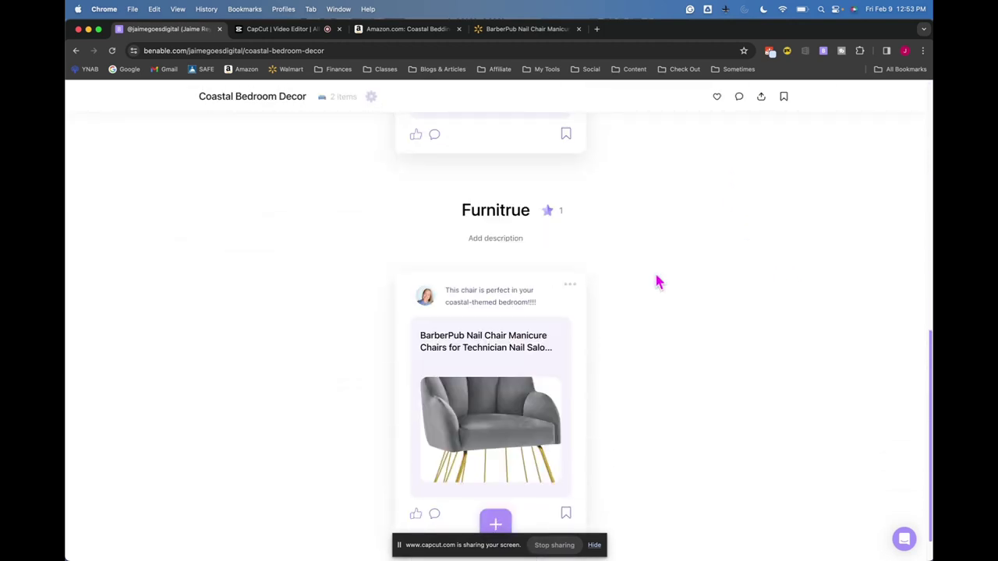
scroll(658, 283, "up", 14)
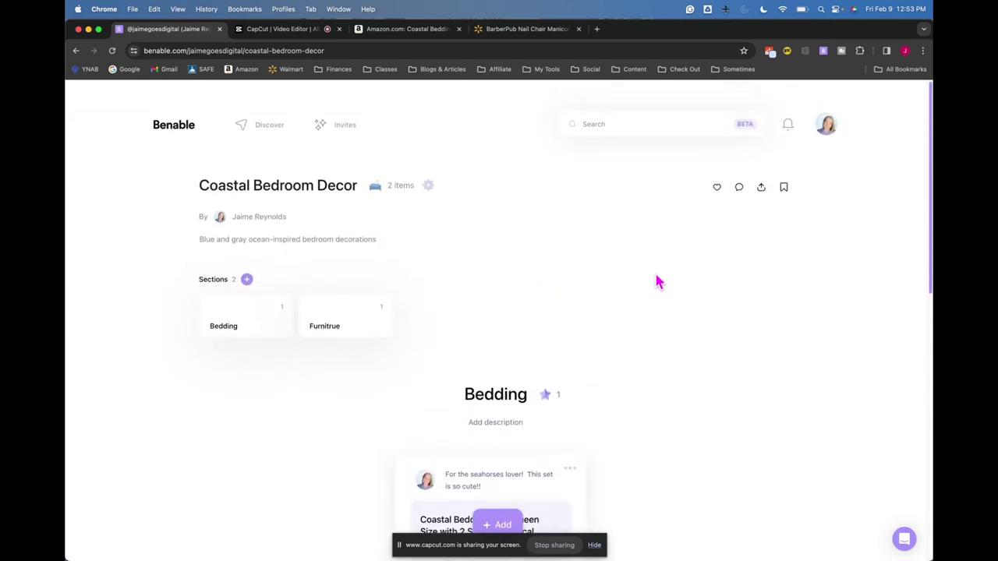